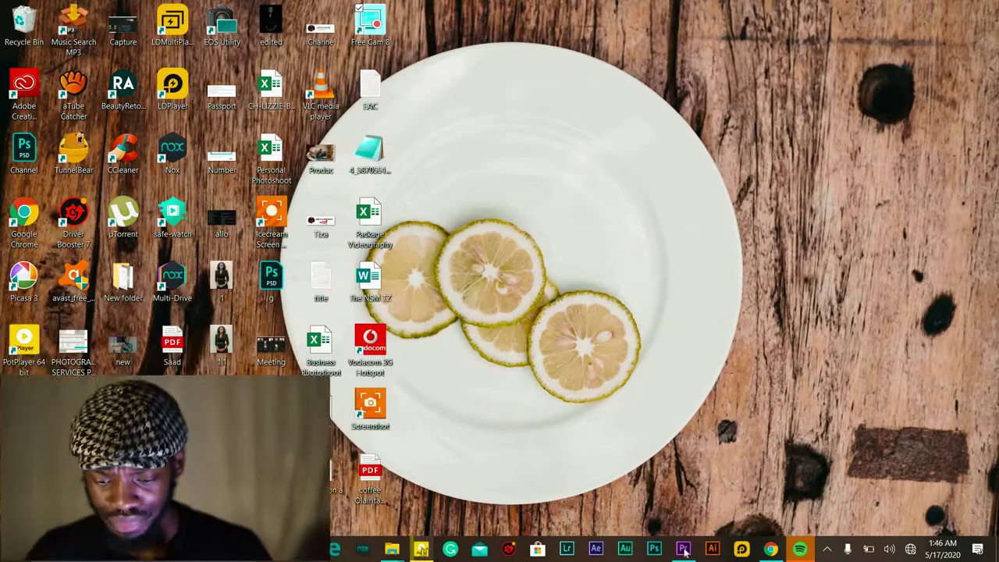
- Switch to Premiere Pro and play the MVI_6702 sequence from the start through the first cut
{"action": "left_click", "coordinate": [683, 549]}
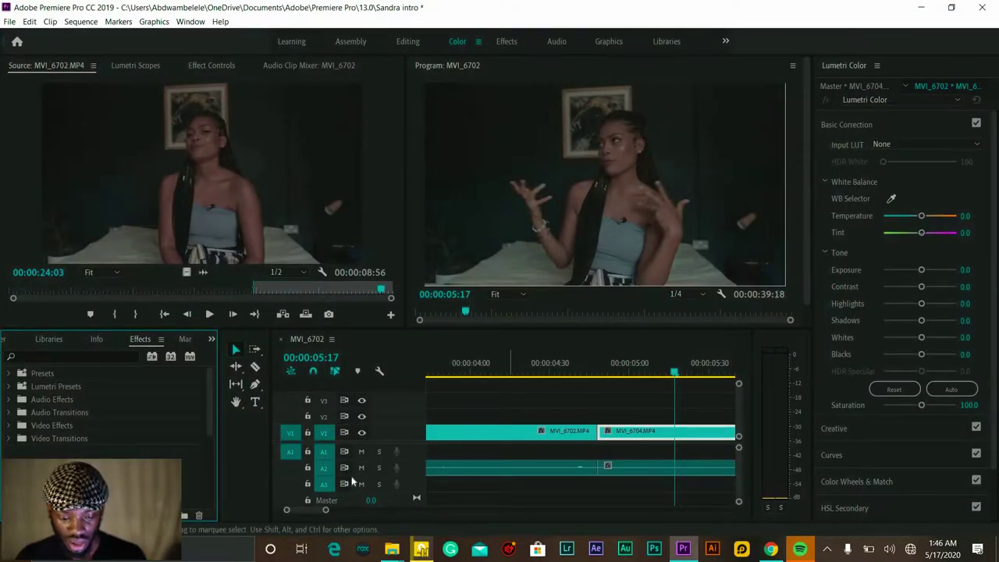
{"action": "left_click_drag", "start_coordinate": [325, 513], "coordinate": [391, 514]}
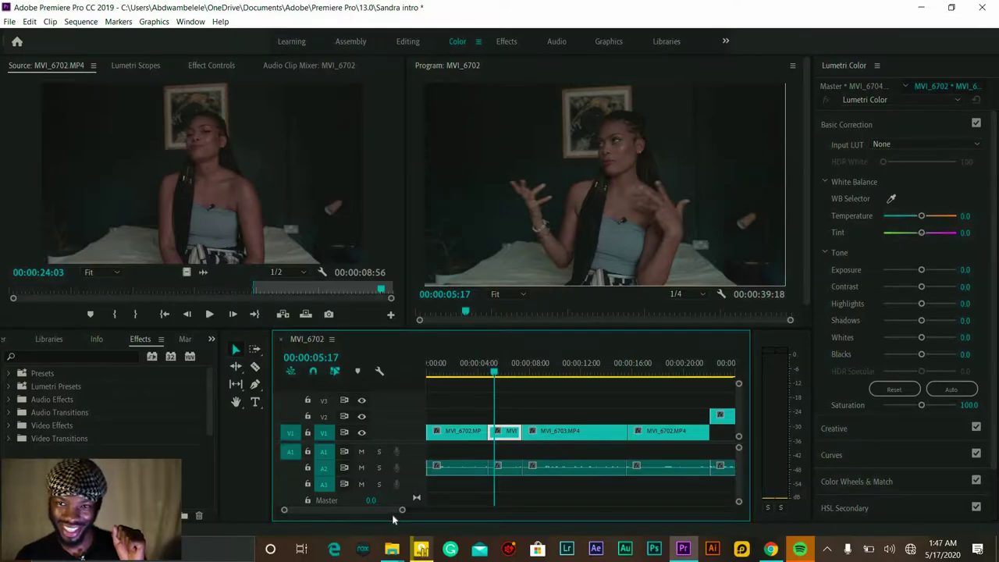
{"action": "left_click_drag", "start_coordinate": [461, 375], "coordinate": [314, 387]}
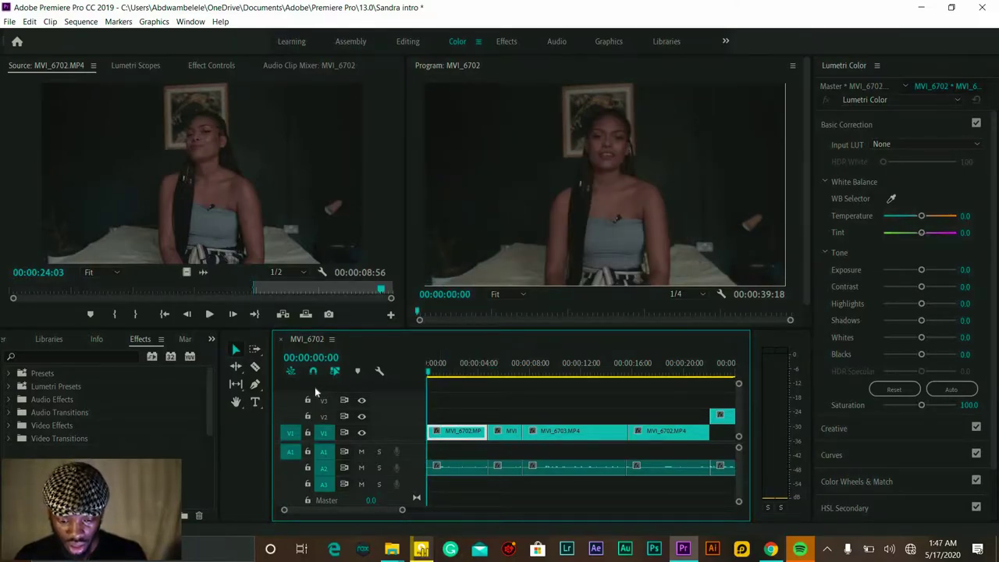
{"action": "key", "text": "space"}
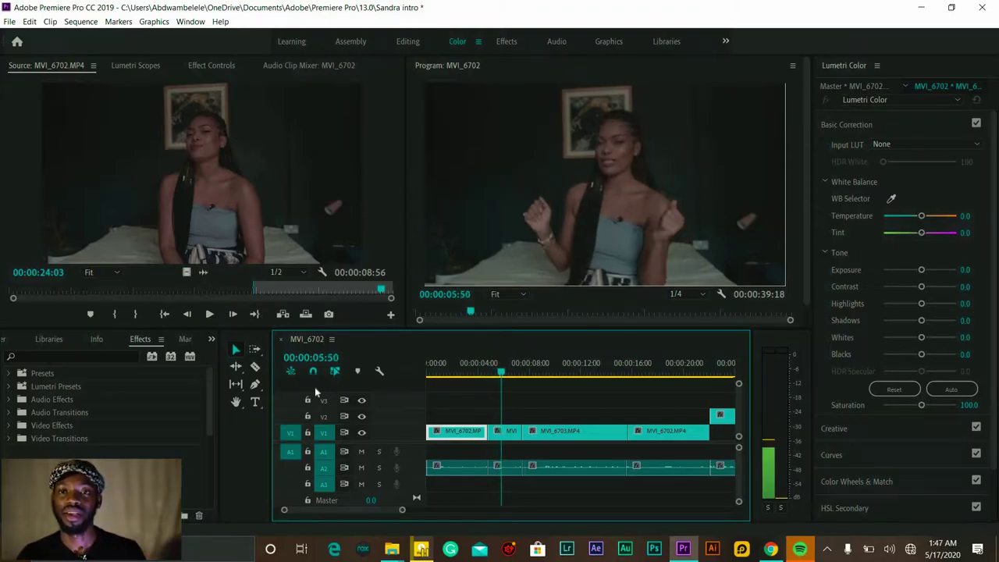
{"action": "key", "text": "space"}
- Replay the cut between the first MVI_6702 clip and MVI_6704 to review how the shots change
{"action": "left_click", "coordinate": [481, 371]}
{"action": "key", "text": "space"}
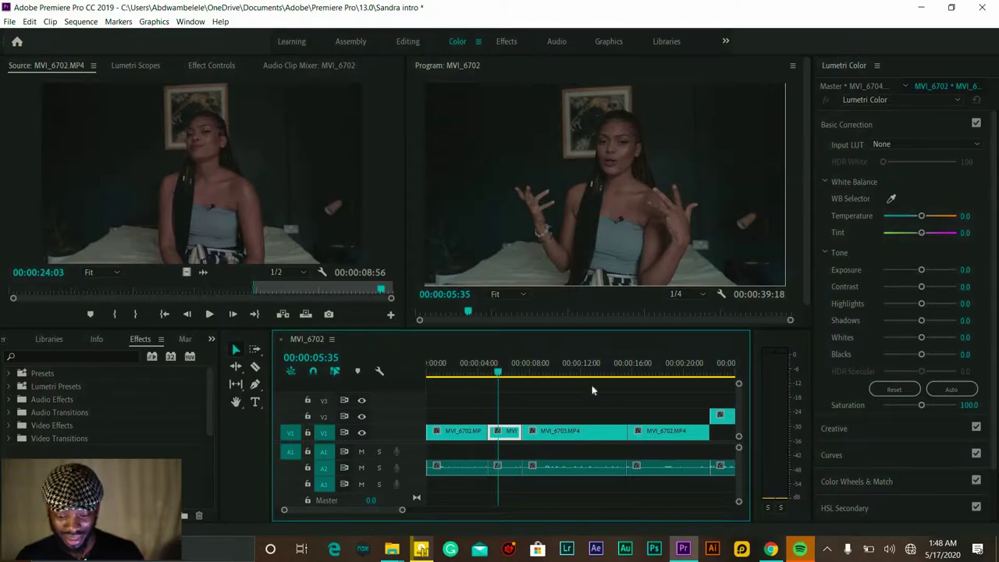
{"action": "left_click", "coordinate": [490, 370]}
{"action": "key", "text": "space"}
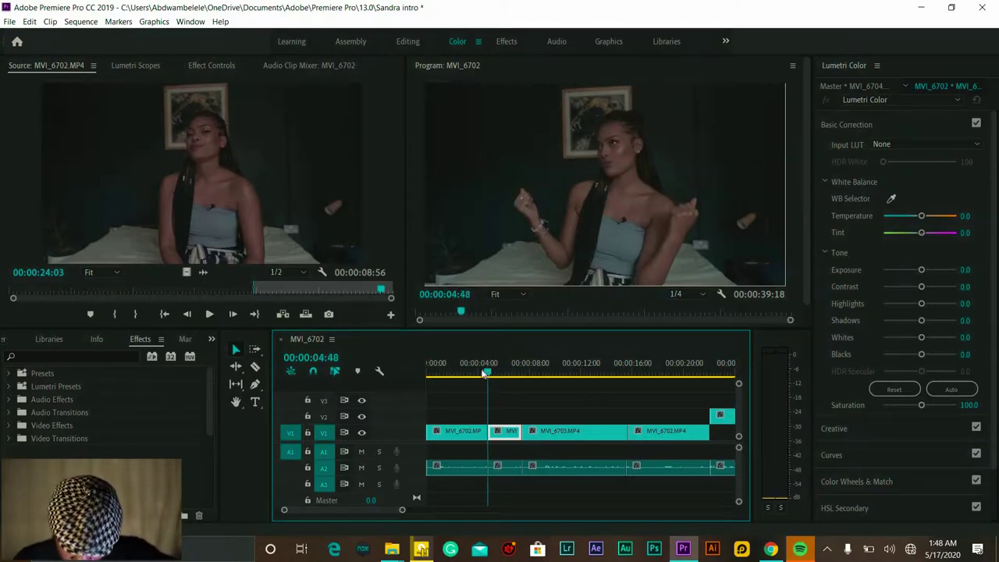
{"action": "key", "text": "space"}
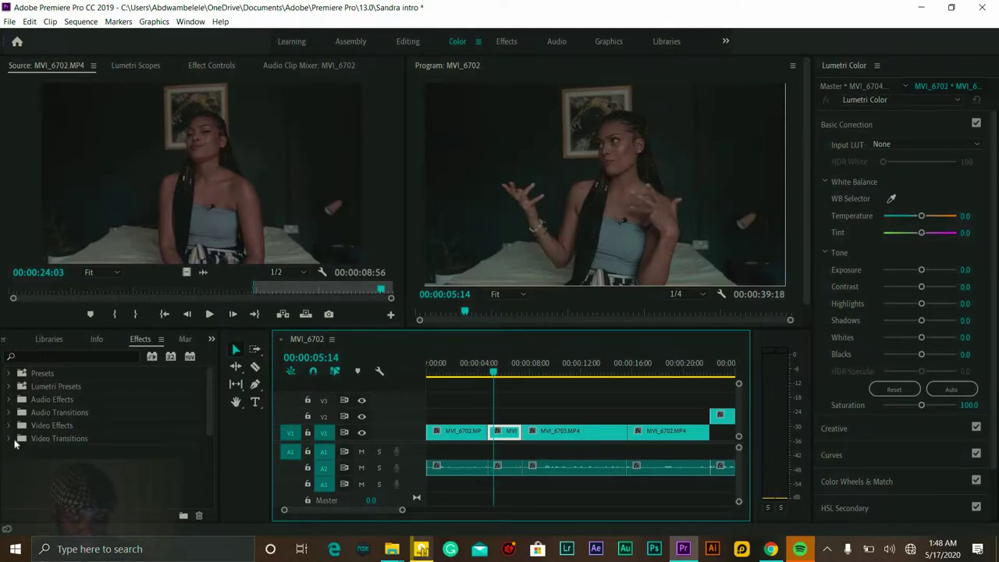
- Expand the video transitions and effect presets, and select Lens Flare Transition 01 in the [BB69] 50 Transitions Preset pack #2
{"action": "left_click", "coordinate": [10, 440]}
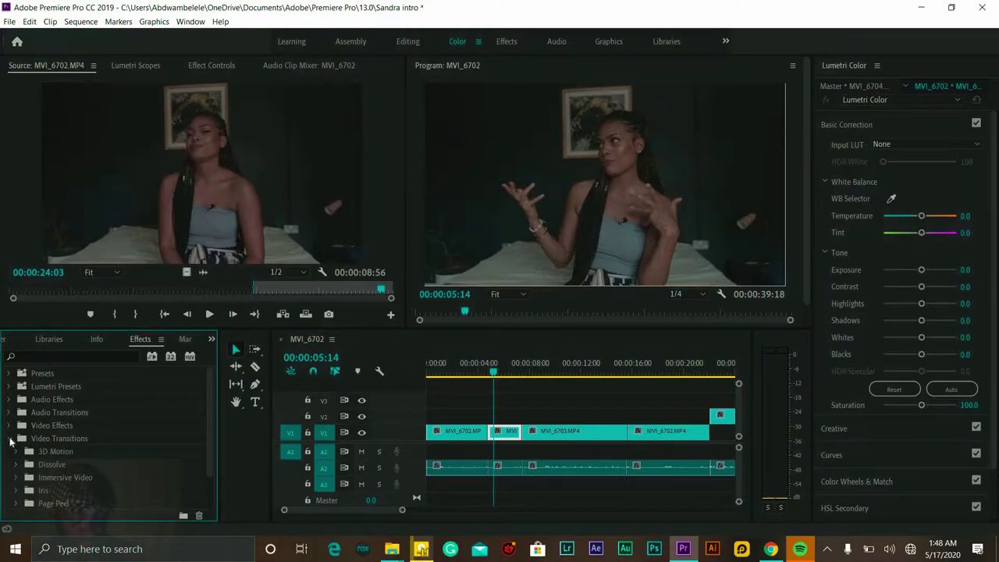
{"action": "scroll", "coordinate": [69, 459], "scroll_direction": "down", "scroll_amount": 2}
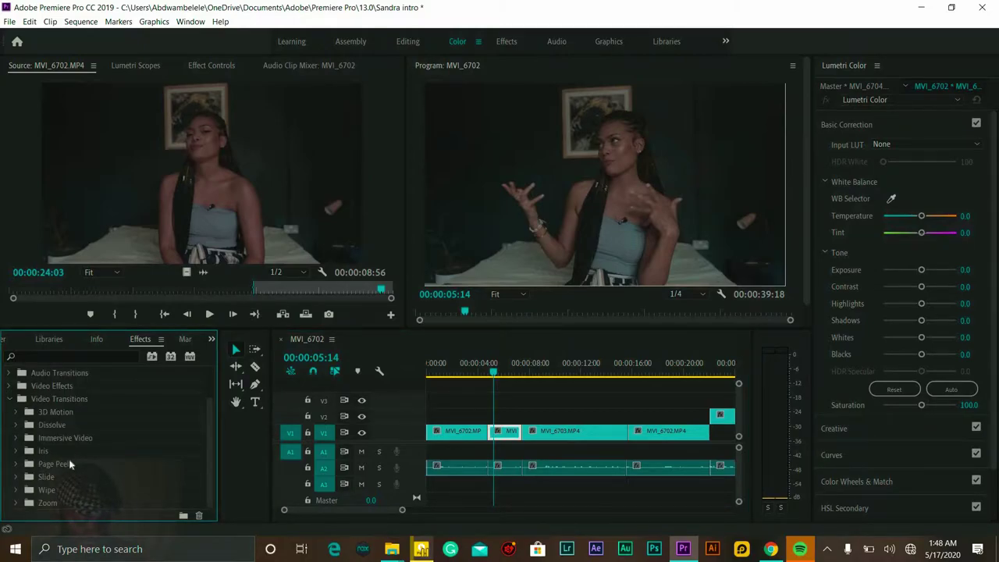
{"action": "scroll", "coordinate": [69, 459], "scroll_direction": "up", "scroll_amount": 2}
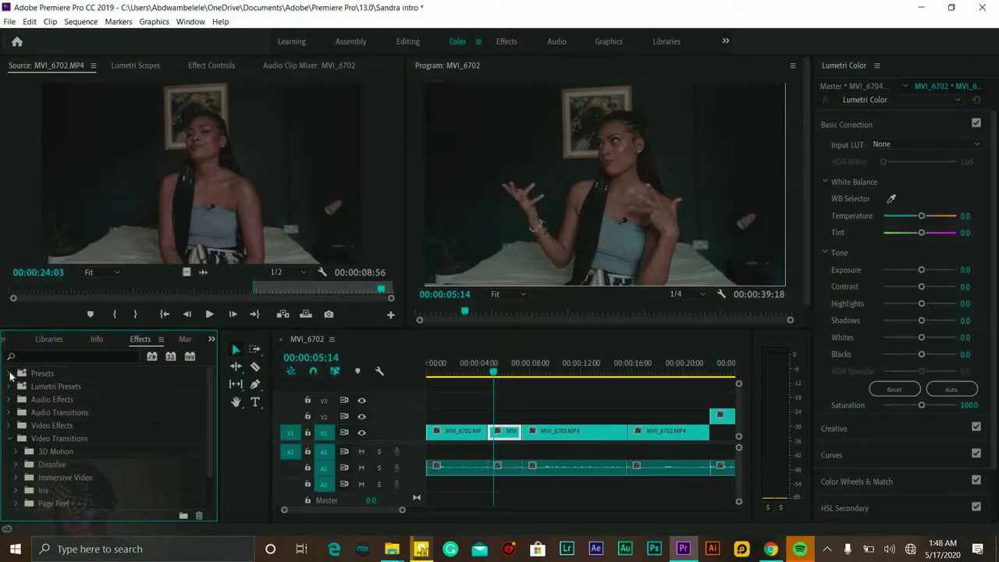
{"action": "left_click", "coordinate": [11, 374]}
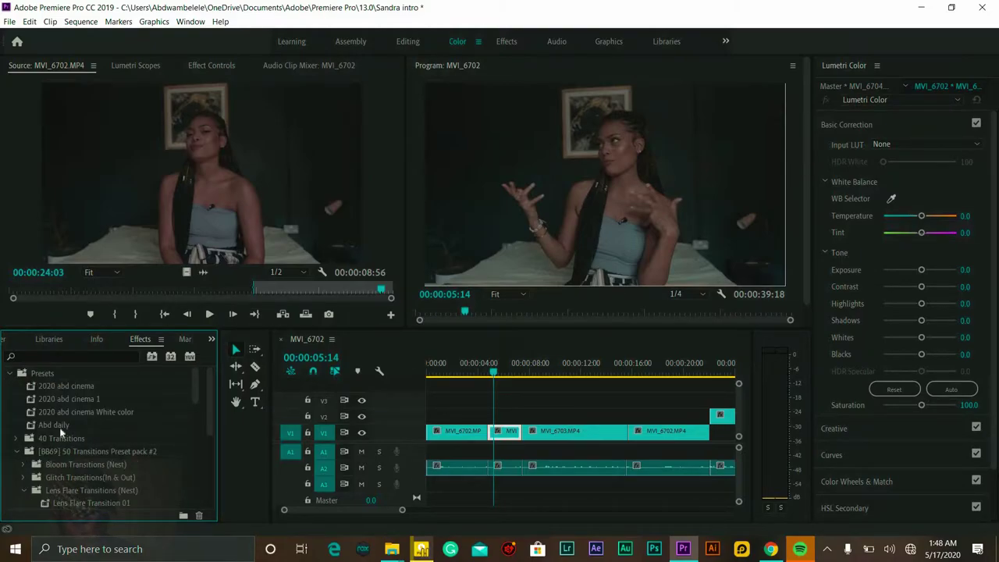
{"action": "scroll", "coordinate": [61, 425], "scroll_direction": "down", "scroll_amount": 2}
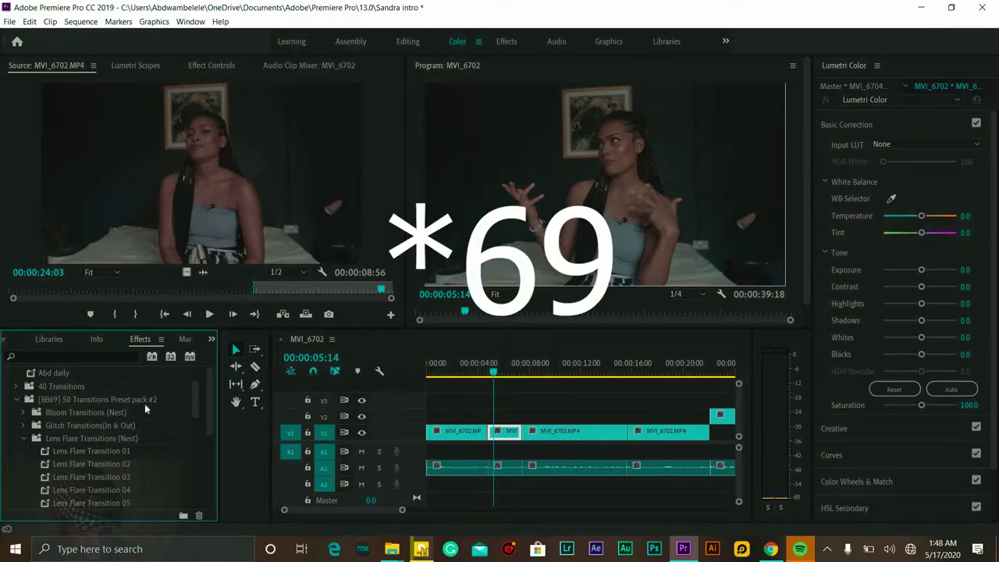
{"action": "scroll", "coordinate": [83, 425], "scroll_direction": "down", "scroll_amount": 1}
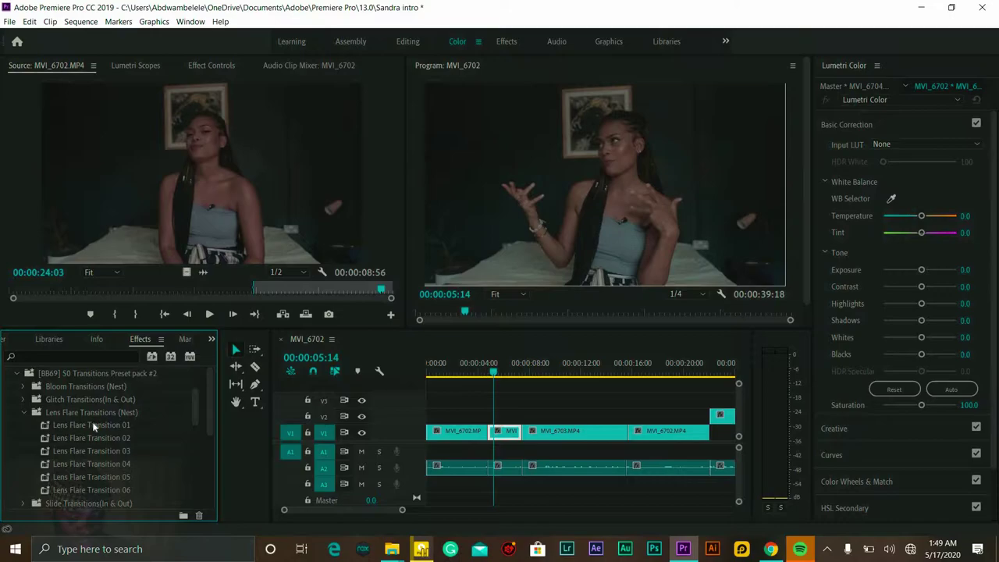
{"action": "left_click", "coordinate": [94, 423]}
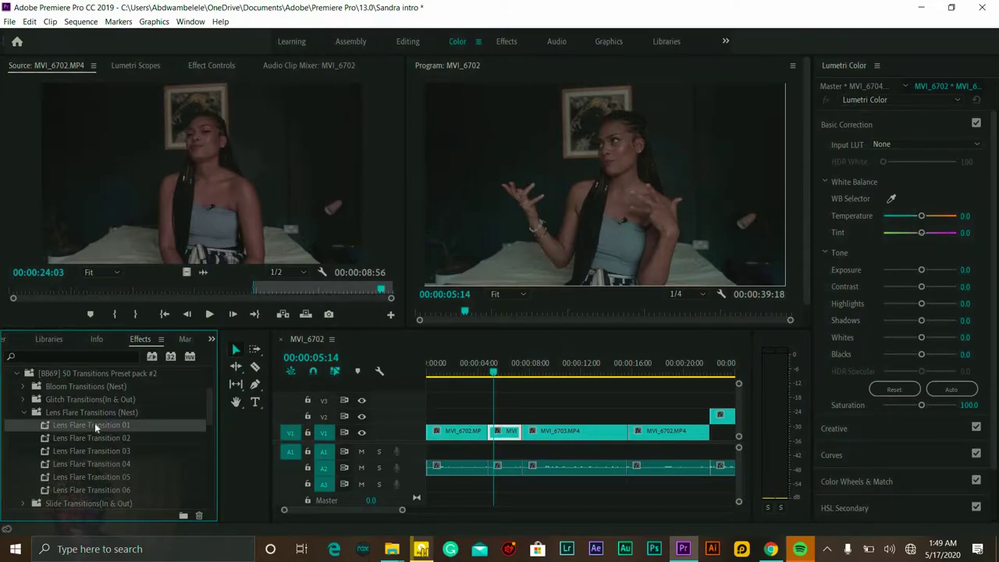
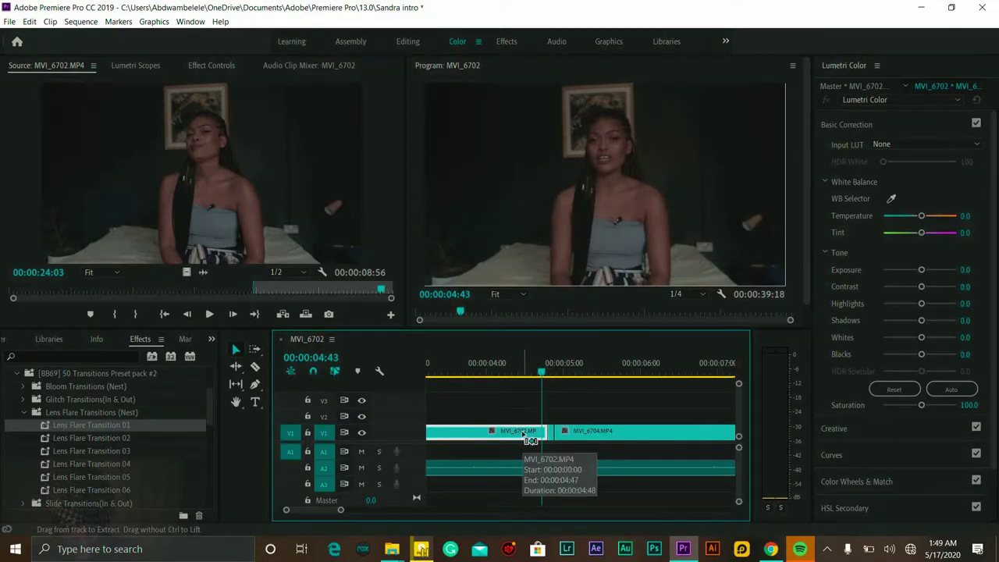
- Split the first MVI_6702 clip at 00:00:04:43, five frames before its cut to MVI_6704
{"action": "key", "text": "ctrl+alt+w"}
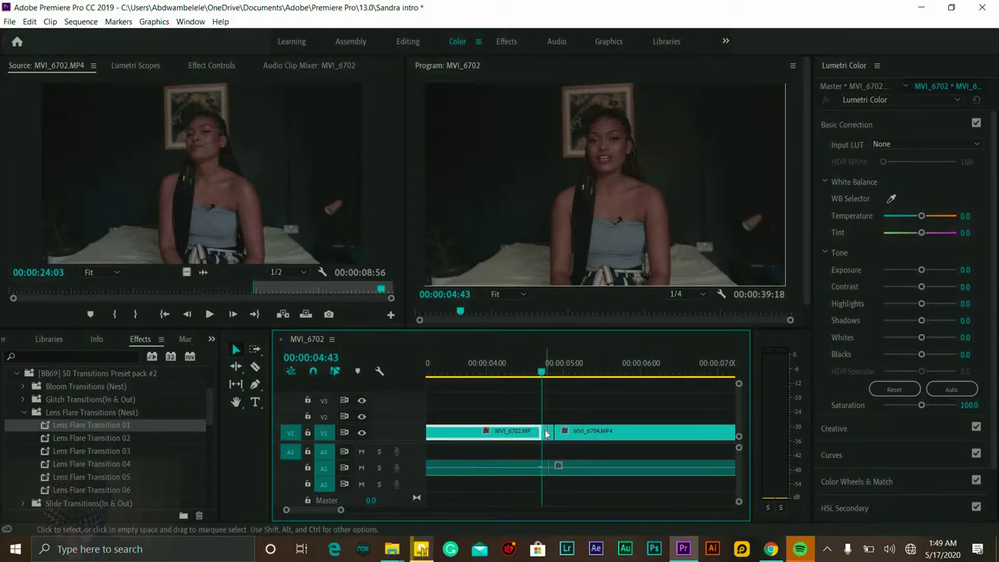
{"action": "key", "text": "ctrl+z"}
{"action": "key", "text": "space"}
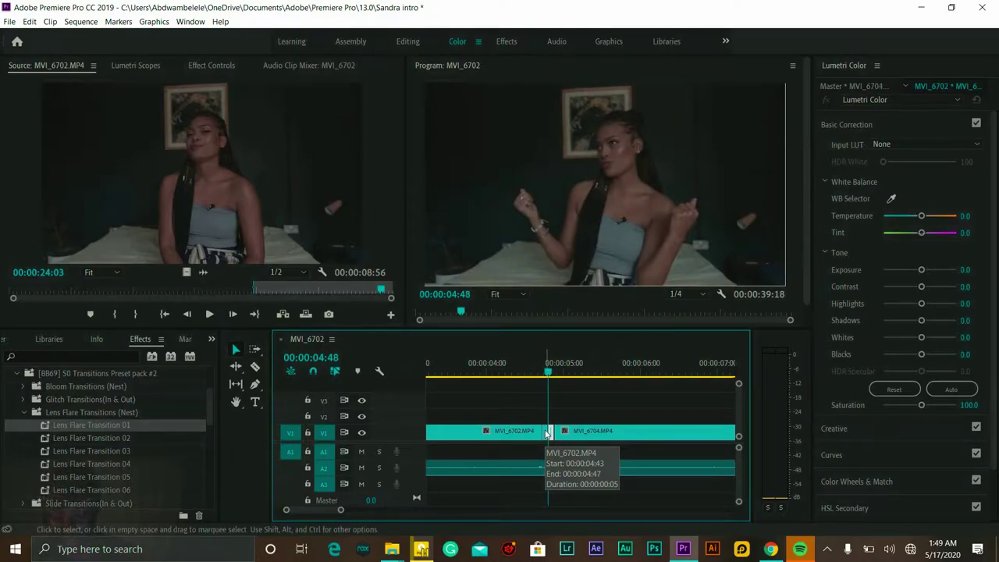
- Nest the two short clip pieces on either side of the first cut, keeping the default nested sequence name
{"action": "left_click", "coordinate": [547, 434]}
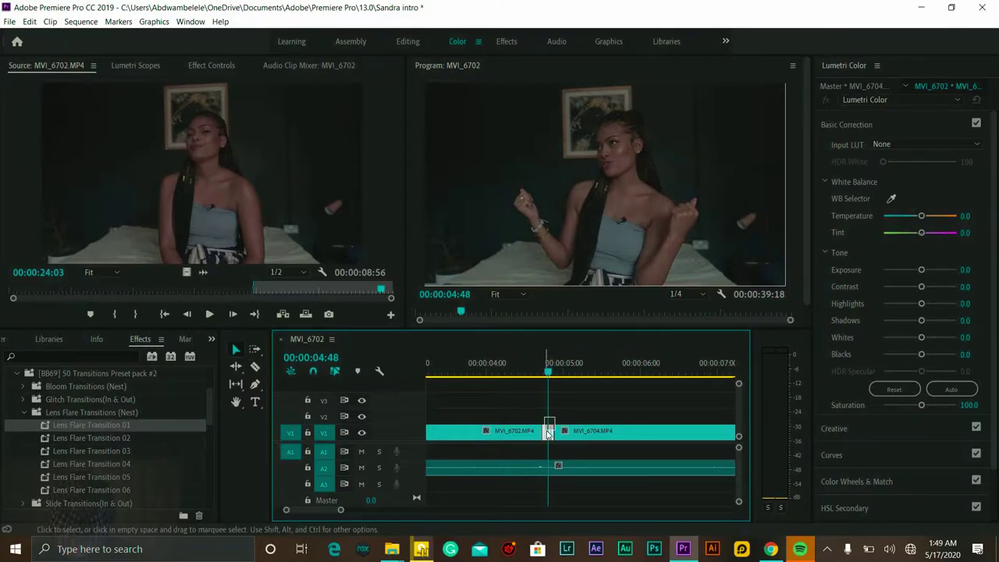
{"action": "left_click", "coordinate": [548, 434]}
{"action": "right_click", "coordinate": [550, 436]}
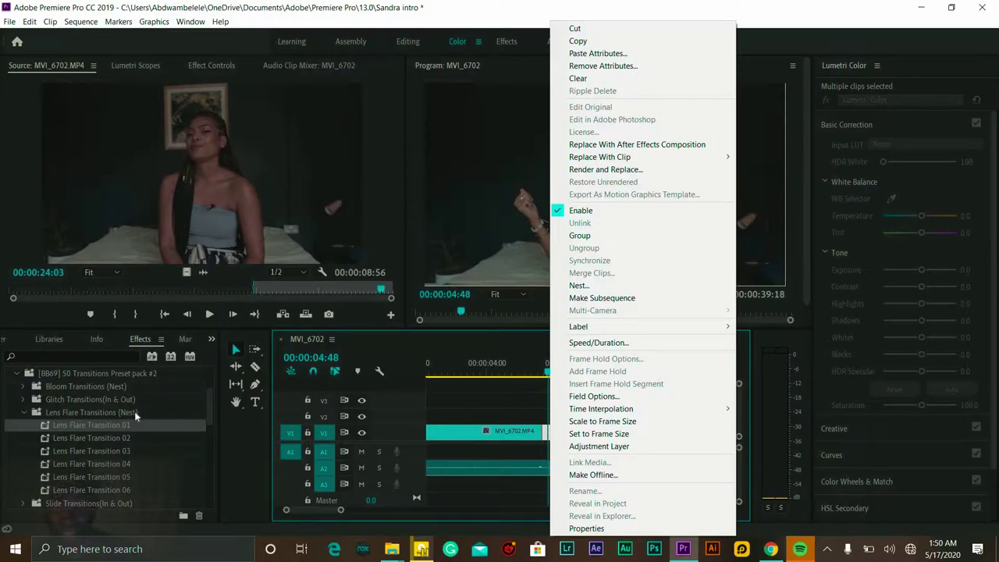
{"action": "left_click", "coordinate": [608, 285]}
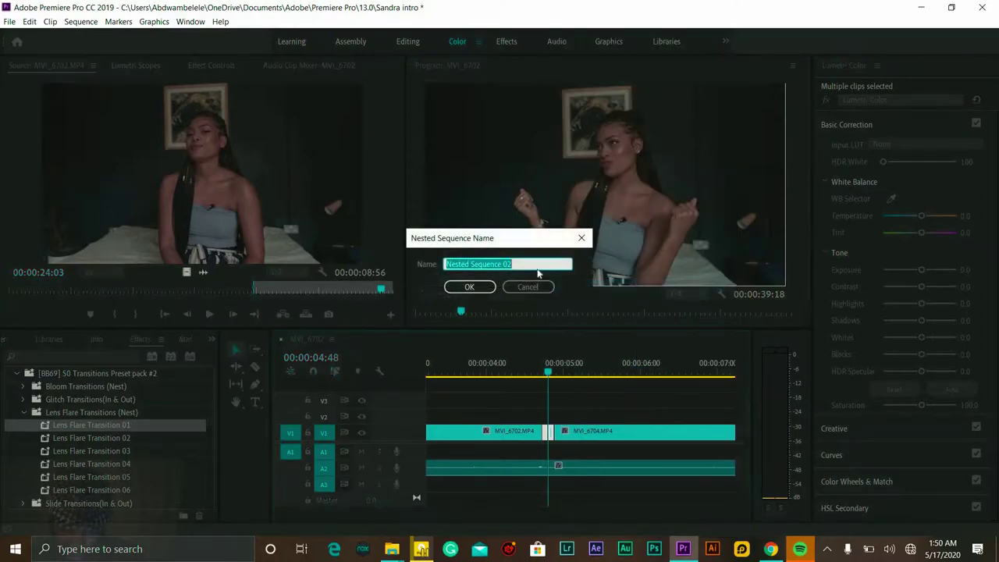
{"action": "left_click", "coordinate": [481, 294]}
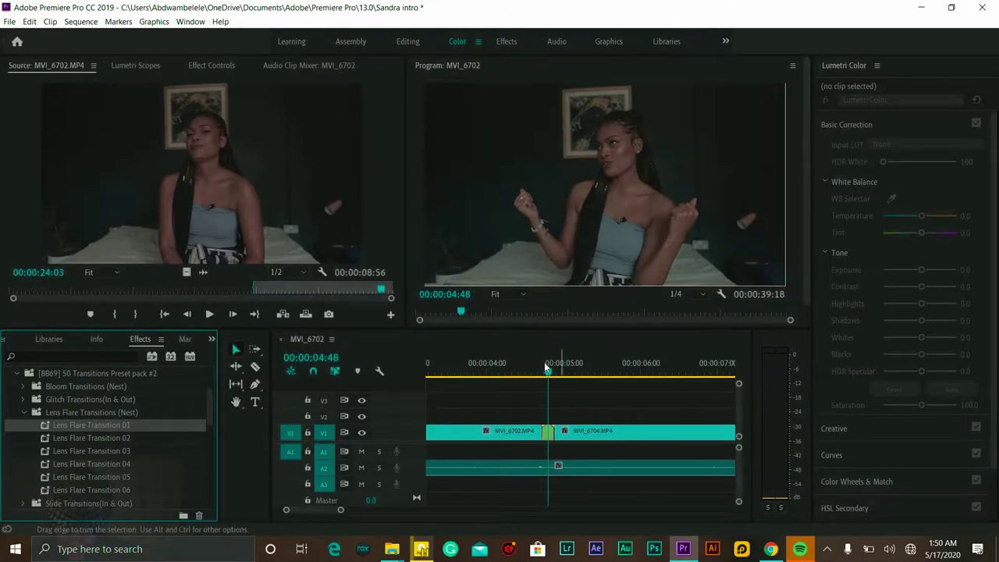
- Apply the Lens Flare Transition 01 preset to the nested sequence at the first cut and play it back
{"action": "left_click_drag", "start_coordinate": [546, 372], "coordinate": [537, 372]}
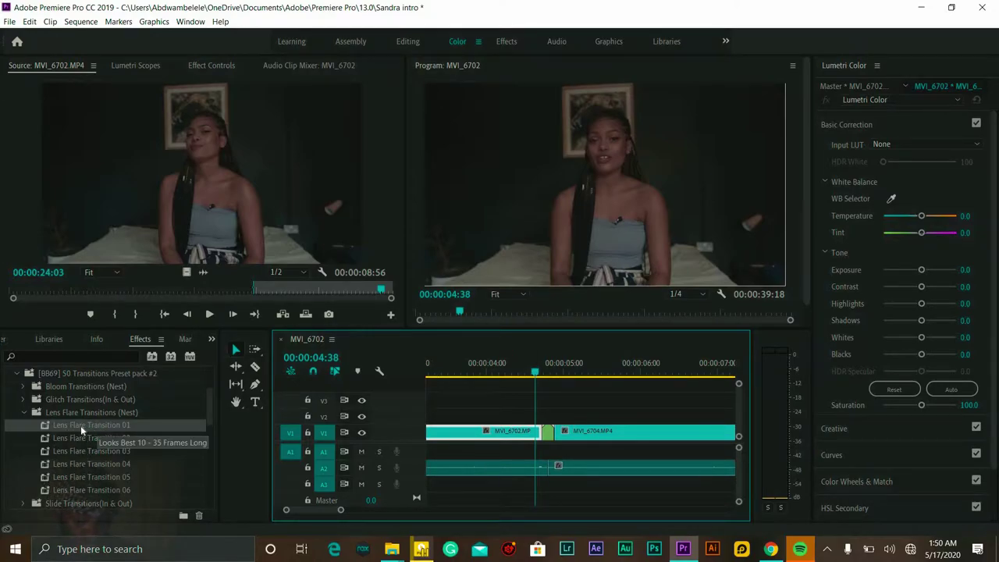
{"action": "left_click_drag", "start_coordinate": [79, 425], "coordinate": [551, 435]}
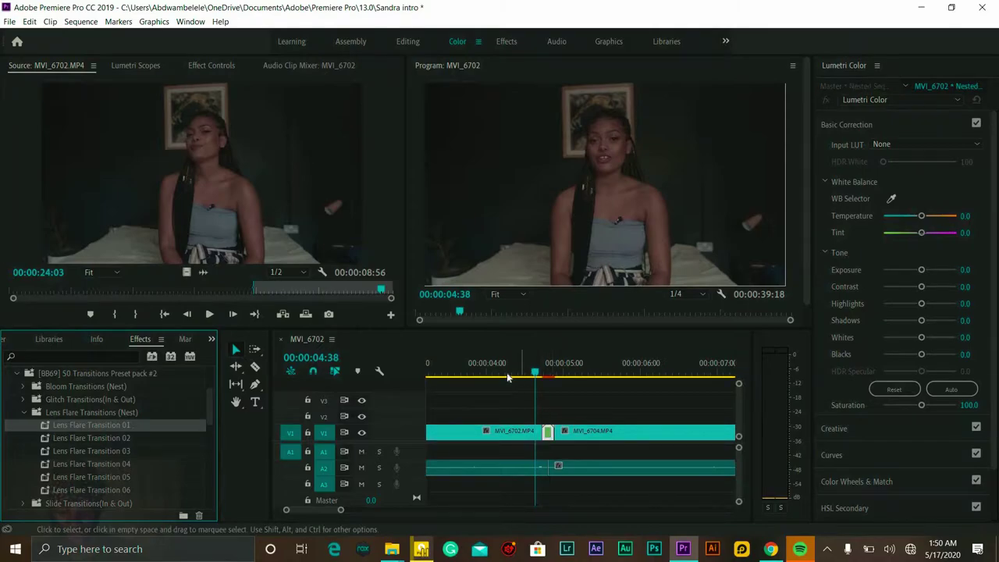
{"action": "left_click", "coordinate": [507, 377]}
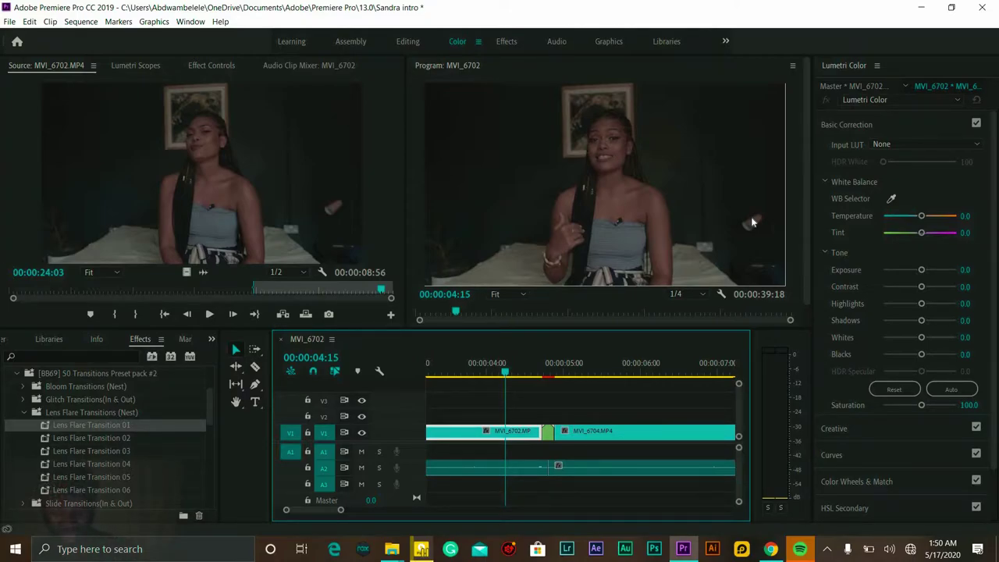
{"action": "key", "text": "space"}
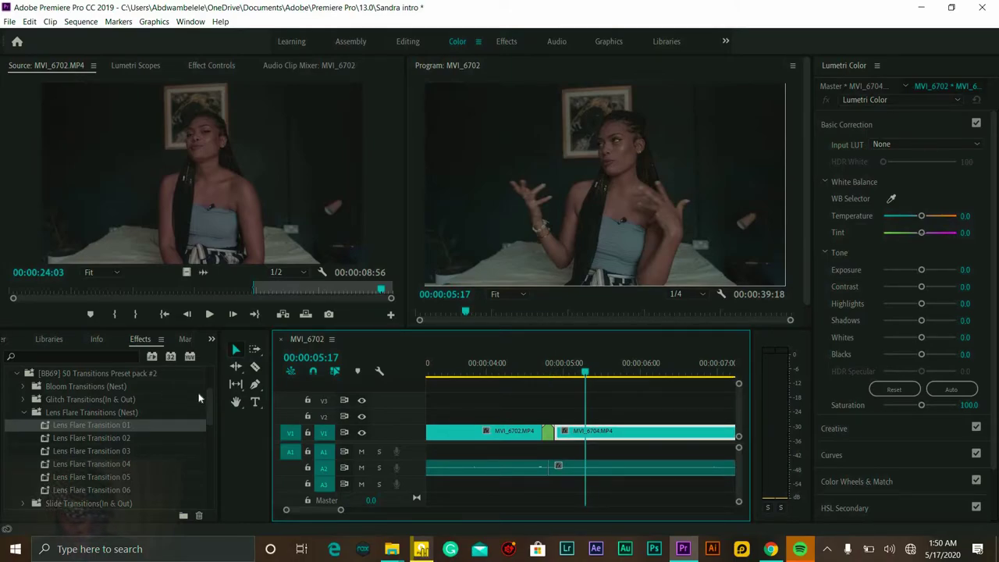
- Apply the RGB Strech Down preset from Stretch Echo (Nest) to the nested sequence at the first cut and preview it
{"action": "left_click", "coordinate": [23, 413]}
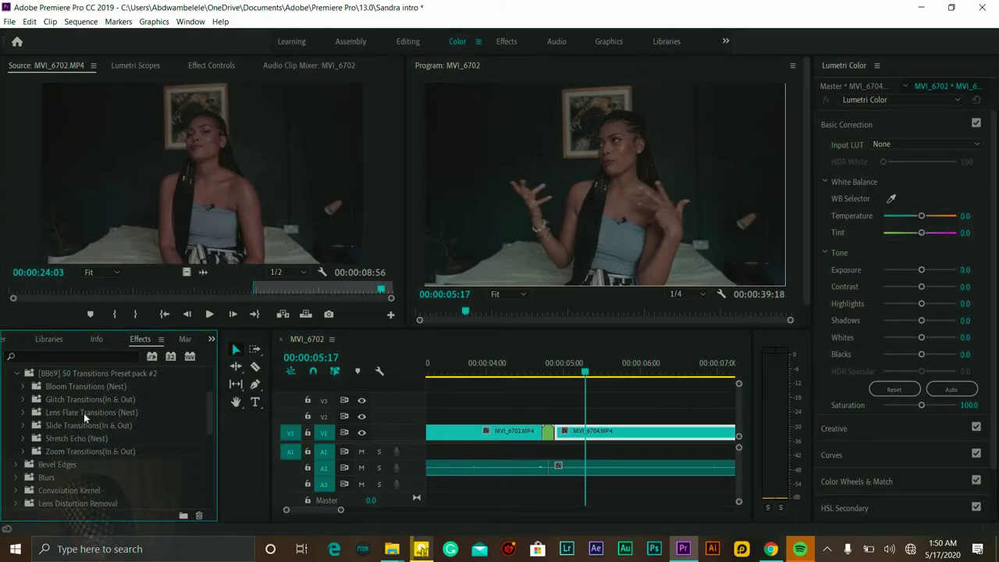
{"action": "left_click", "coordinate": [24, 386]}
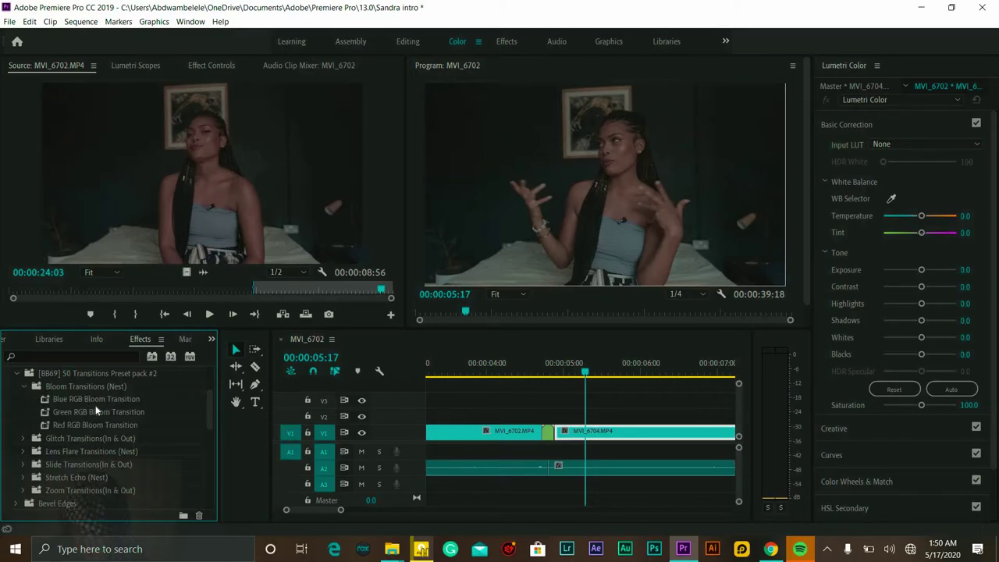
{"action": "left_click", "coordinate": [24, 387]}
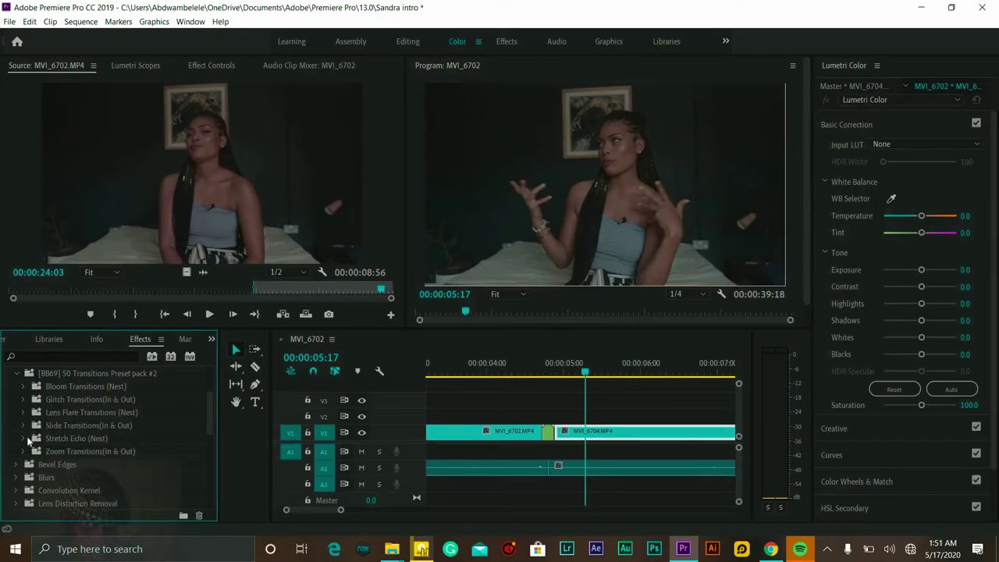
{"action": "left_click", "coordinate": [25, 438]}
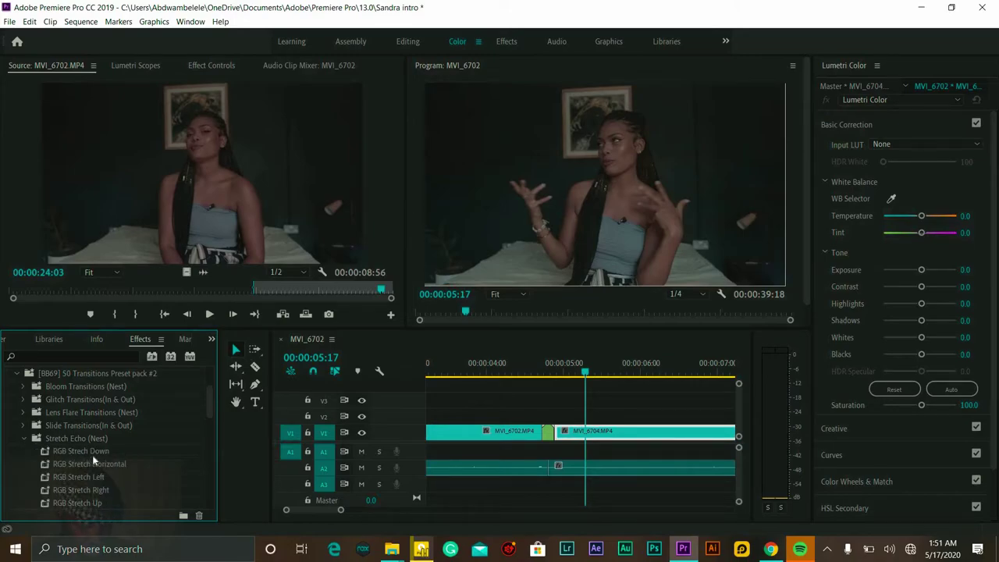
{"action": "mouse_move", "coordinate": [98, 452]}
{"action": "left_mouse_down"}
{"action": "mouse_move", "coordinate": [689, 461]}
{"action": "mouse_move", "coordinate": [533, 422]}
{"action": "mouse_move", "coordinate": [548, 431]}
{"action": "left_mouse_up"}
{"action": "left_click", "coordinate": [515, 367]}
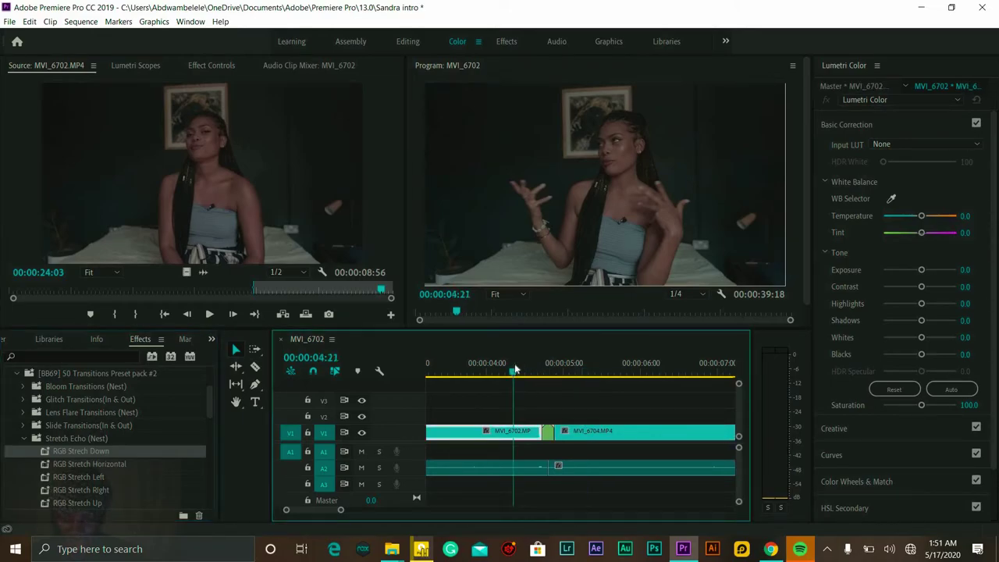
{"action": "key", "text": "space"}
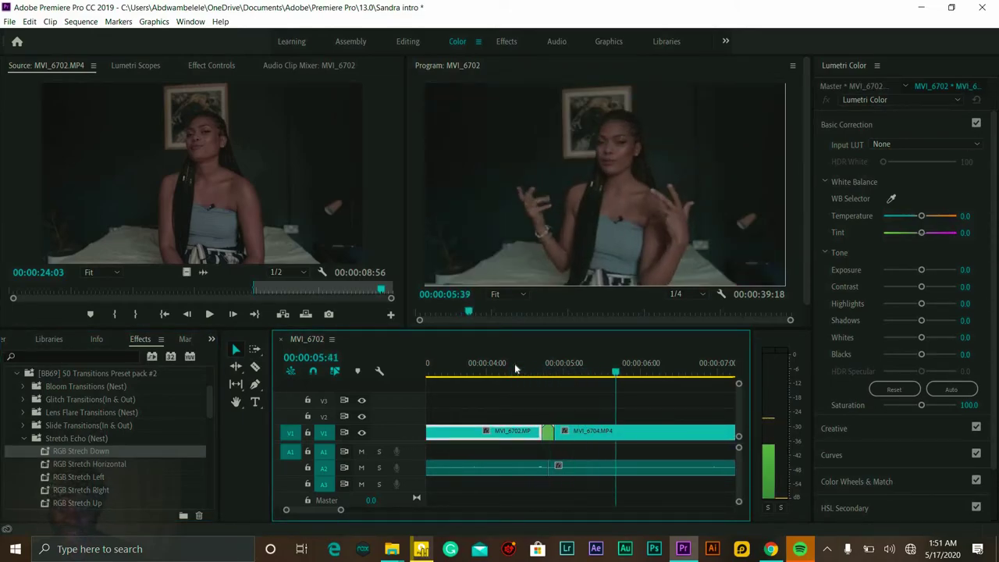
{"action": "left_click", "coordinate": [514, 363]}
{"action": "key", "text": "space"}
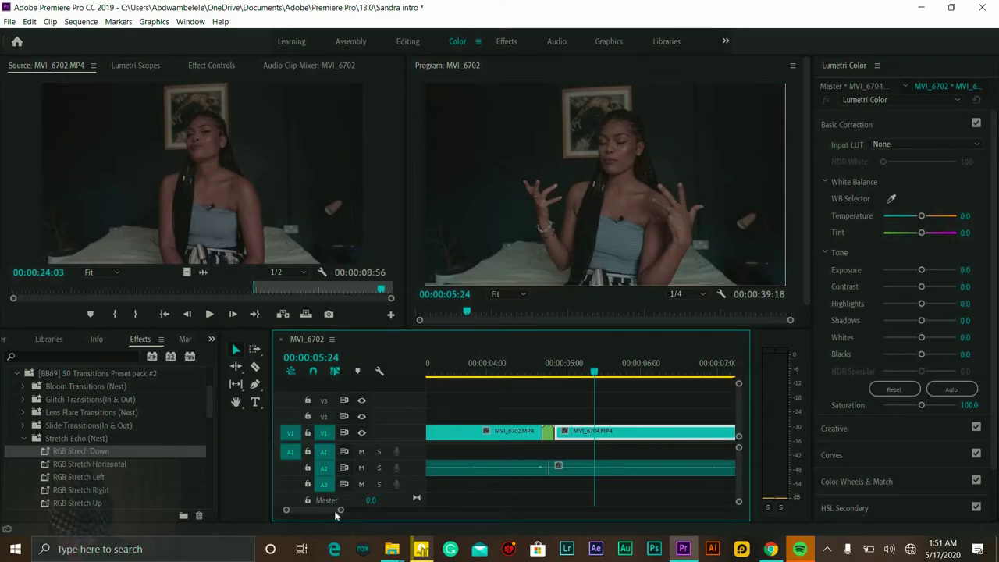
- Move the playhead near the cut between MVI_6704 and MVI_6703 and expand the built-in Dissolve video transitions
{"action": "scroll", "coordinate": [385, 514], "scroll_direction": "down", "scroll_amount": 8}
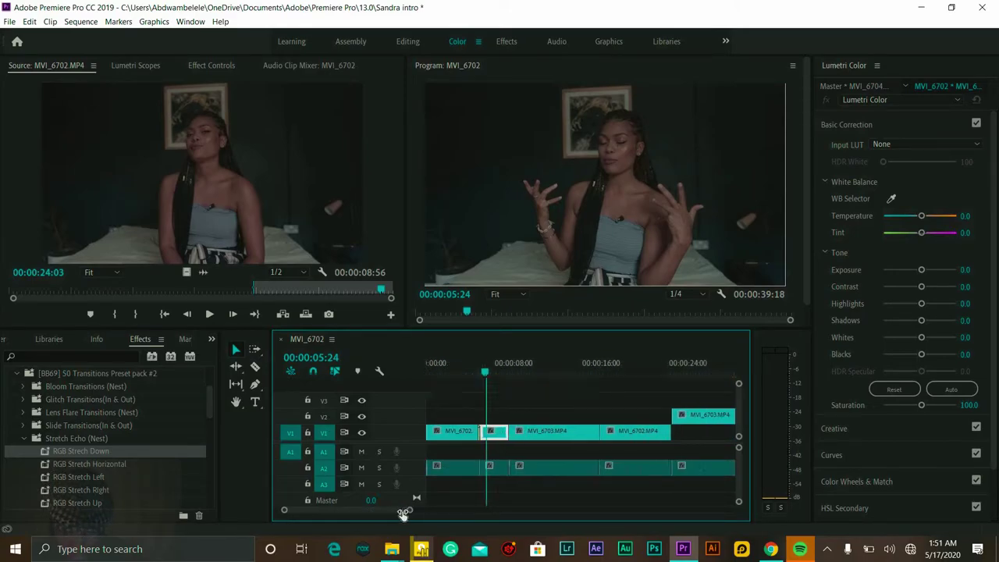
{"action": "left_click", "coordinate": [523, 364]}
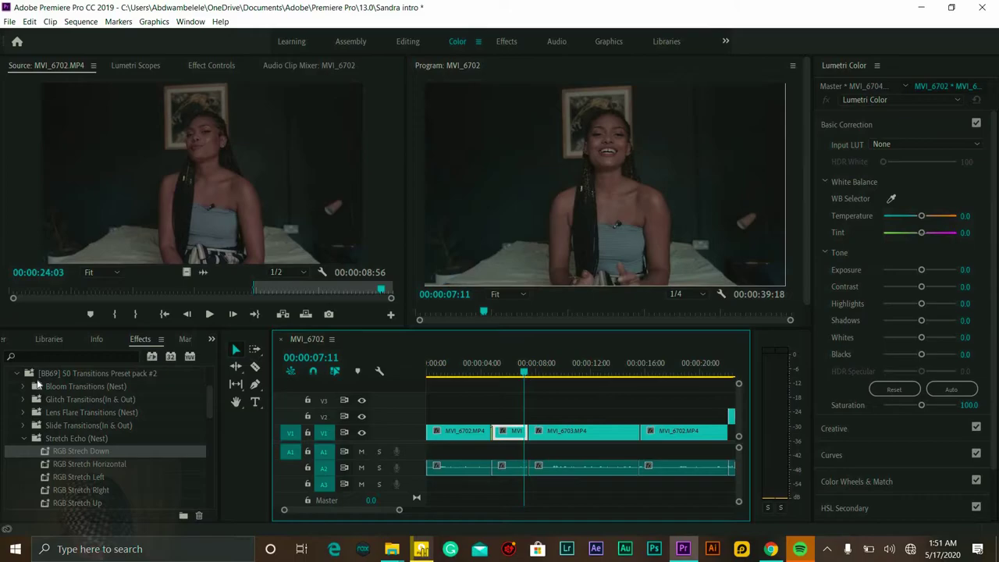
{"action": "scroll", "coordinate": [16, 381], "scroll_direction": "up", "scroll_amount": 2}
{"action": "left_click", "coordinate": [10, 373]}
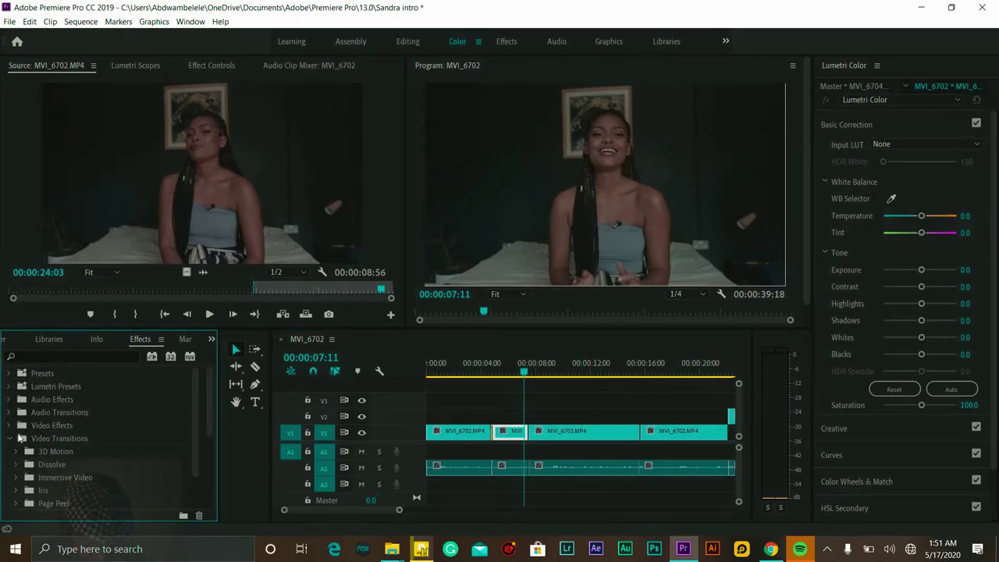
{"action": "scroll", "coordinate": [195, 435], "scroll_direction": "down", "scroll_amount": 1}
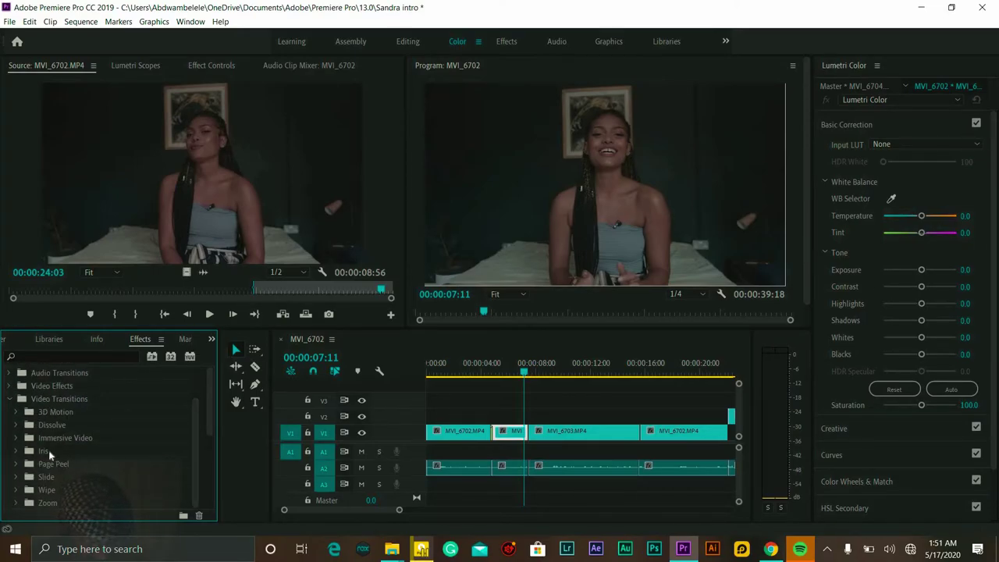
{"action": "left_click", "coordinate": [16, 425]}
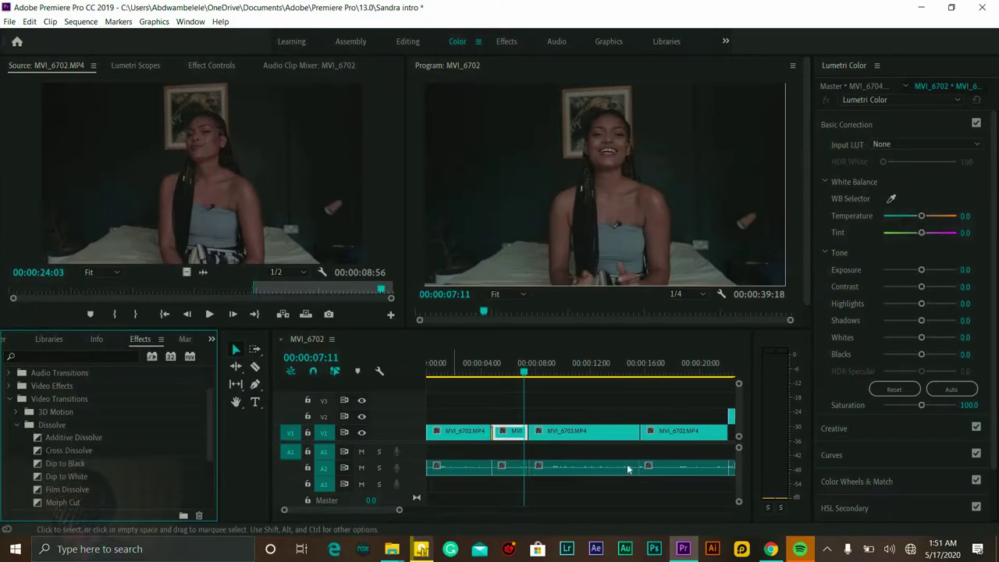
- Play through the cut between MVI_6704 and MVI_6703 and park the playhead on it at 00:00:07:29
{"action": "left_click_drag", "start_coordinate": [398, 510], "coordinate": [359, 510]}
{"action": "key", "text": "space"}
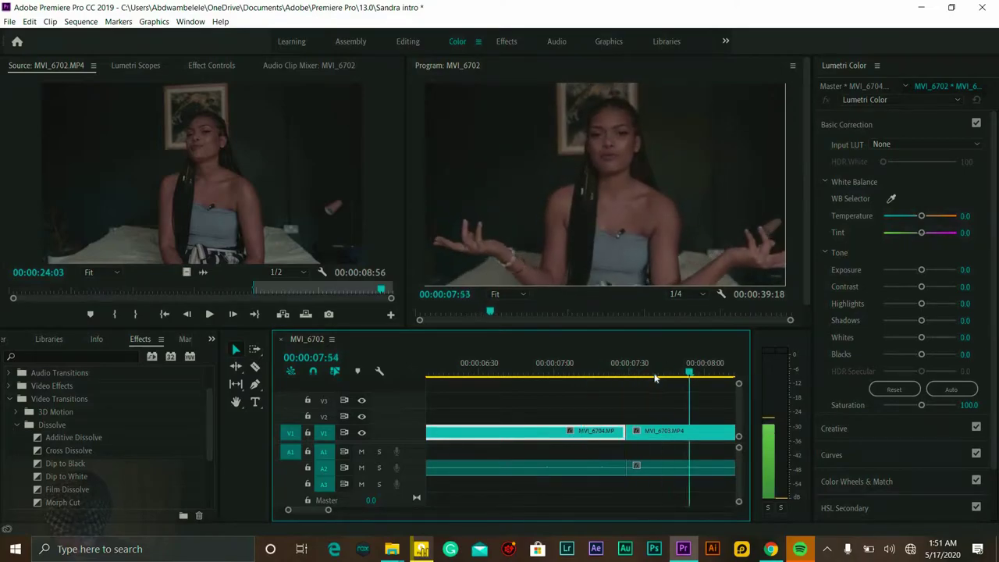
{"action": "key", "text": "space"}
{"action": "left_click_drag", "start_coordinate": [330, 363], "coordinate": [250, 366]}
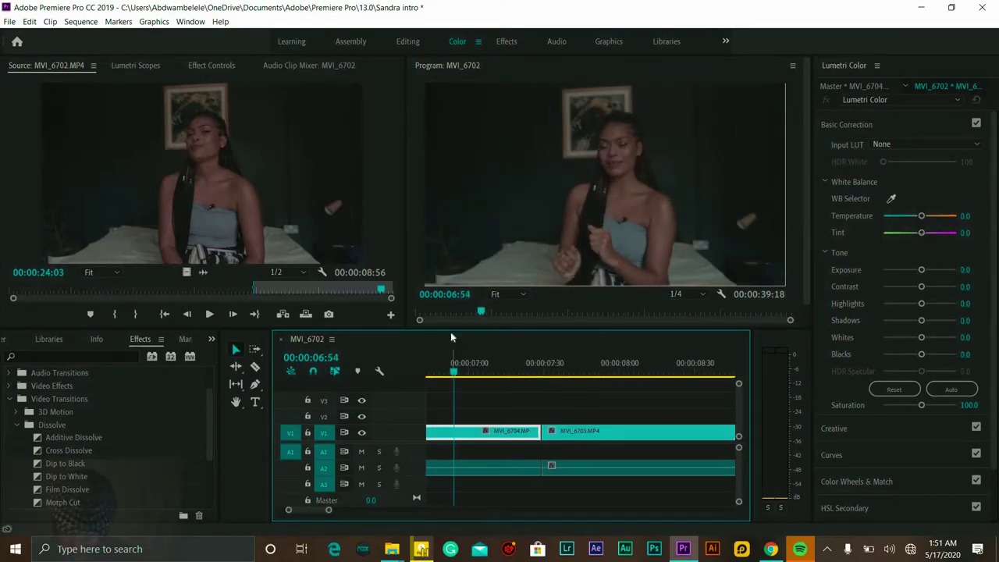
{"action": "key", "text": "space"}
{"action": "key", "text": "space"}
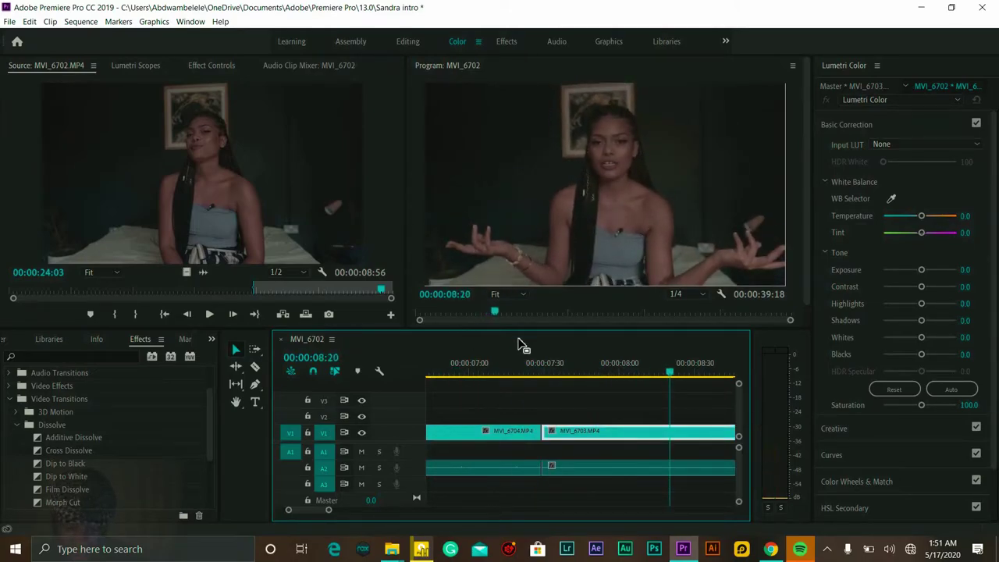
{"action": "left_click", "coordinate": [537, 372]}
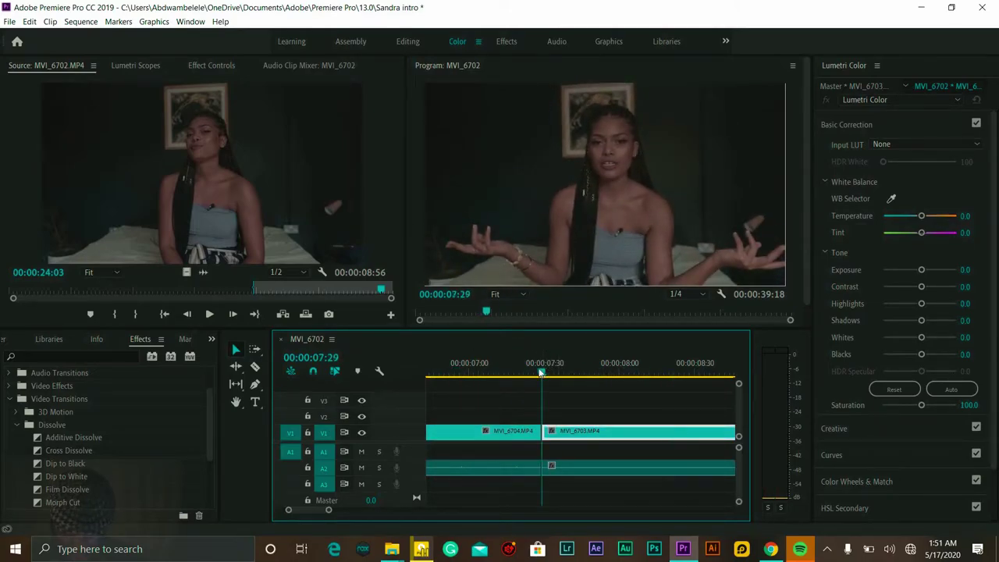
{"action": "left_click", "coordinate": [541, 373]}
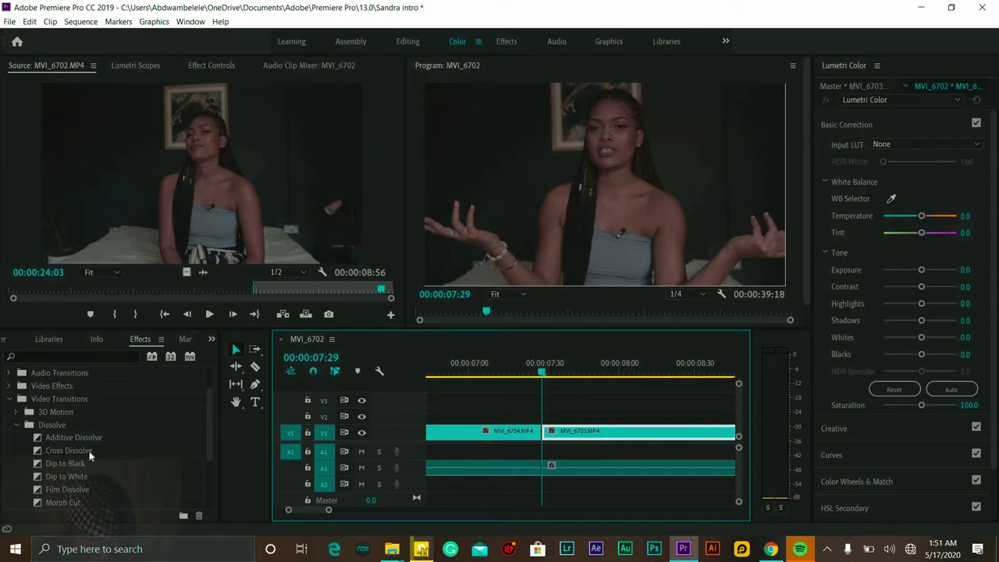
- Apply the Film Dissolve transition centred on the cut between MVI_6704 and MVI_6703 and play it back
{"action": "scroll", "coordinate": [90, 457], "scroll_direction": "down", "scroll_amount": 2}
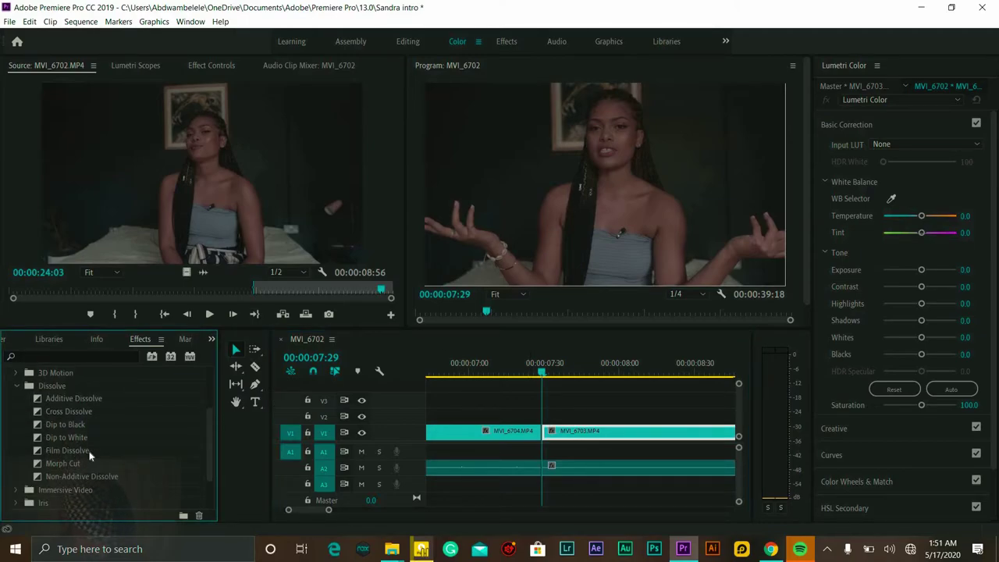
{"action": "left_click_drag", "start_coordinate": [70, 451], "coordinate": [549, 445]}
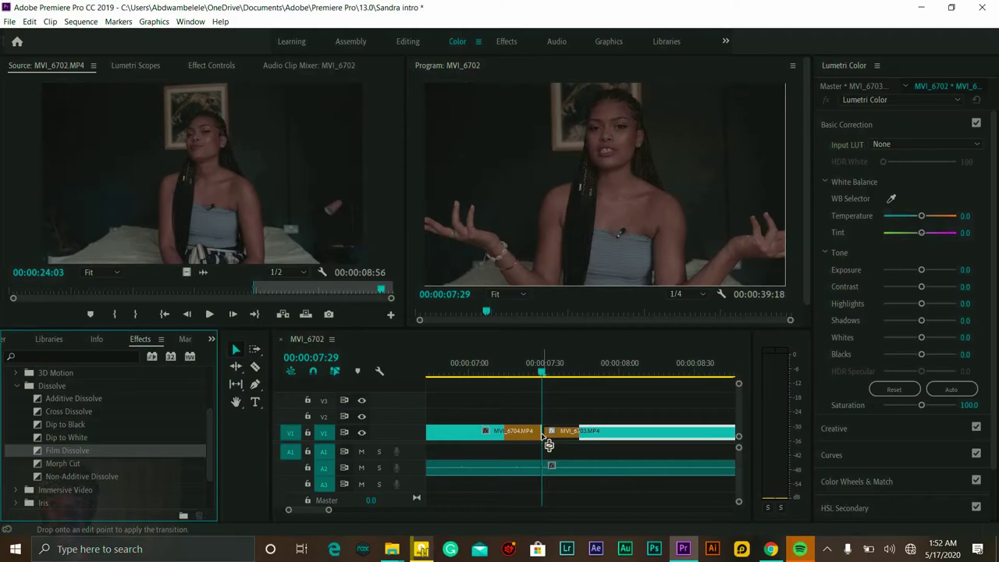
{"action": "left_click_drag", "start_coordinate": [549, 445], "coordinate": [544, 438]}
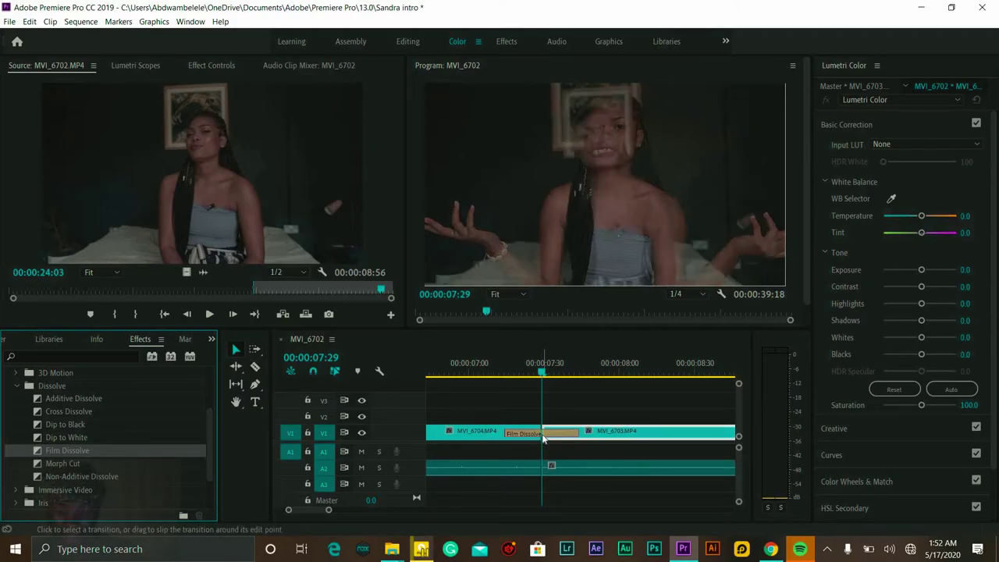
{"action": "key", "text": "space"}
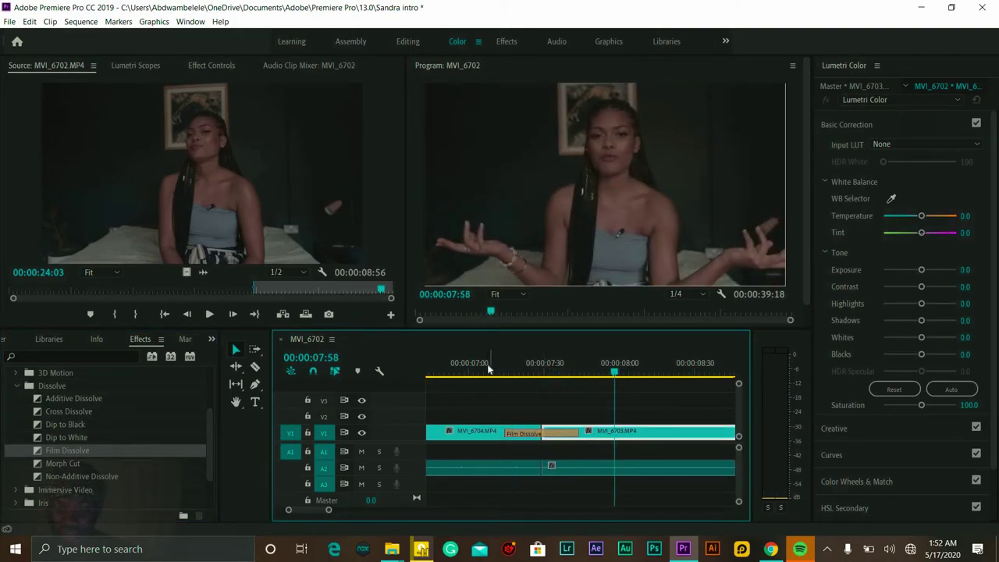
{"action": "left_click", "coordinate": [491, 367]}
{"action": "key", "text": "space"}
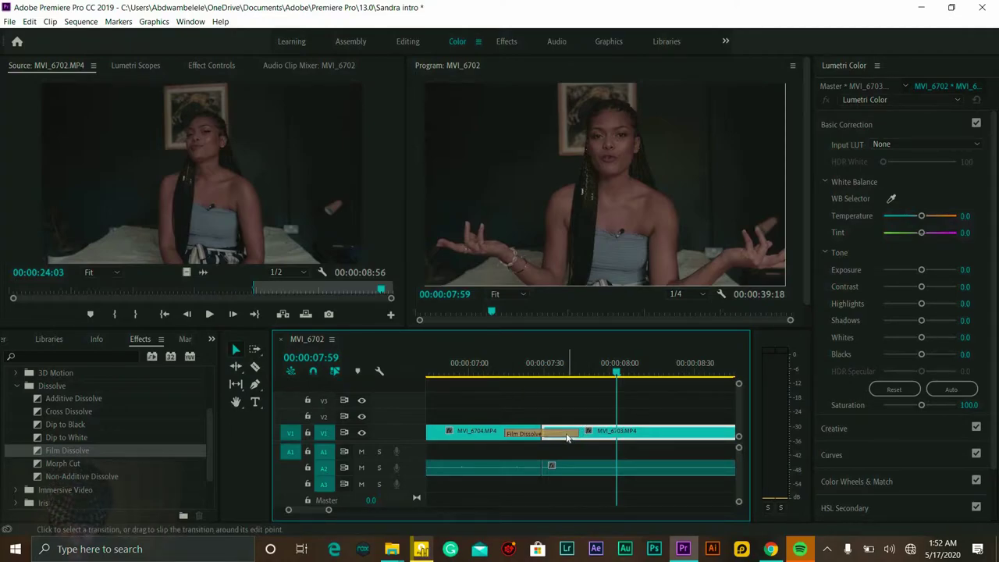
- Display the Film Dissolve's settings in Effect Controls and briefly check its preview with the actual sources shown
{"action": "double_click", "coordinate": [568, 438]}
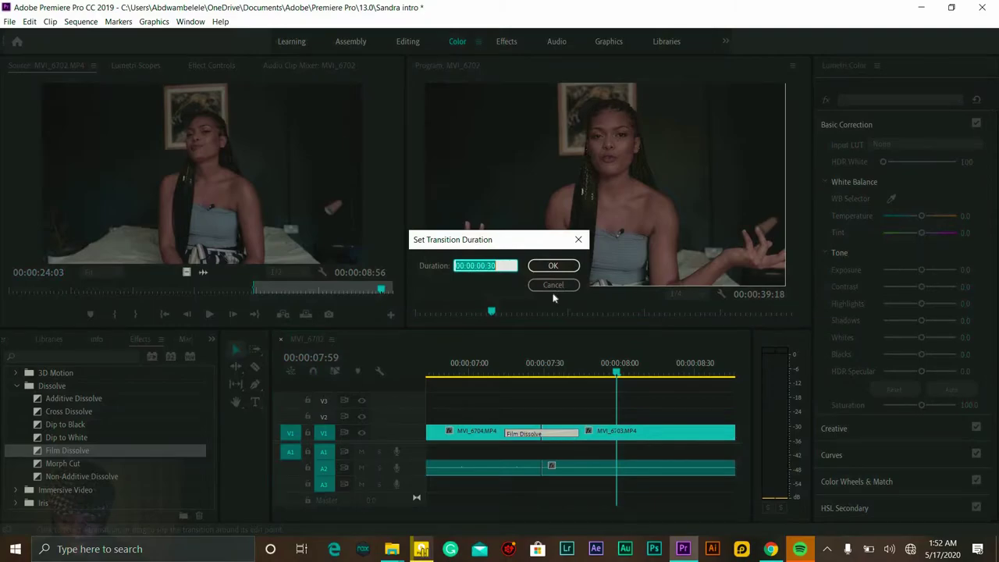
{"action": "left_click", "coordinate": [566, 286]}
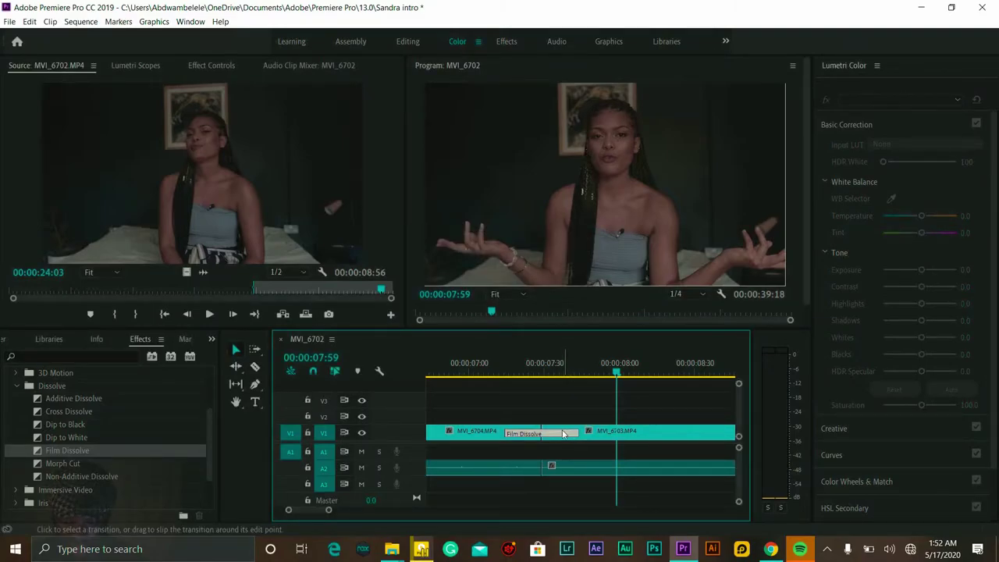
{"action": "left_click", "coordinate": [212, 66]}
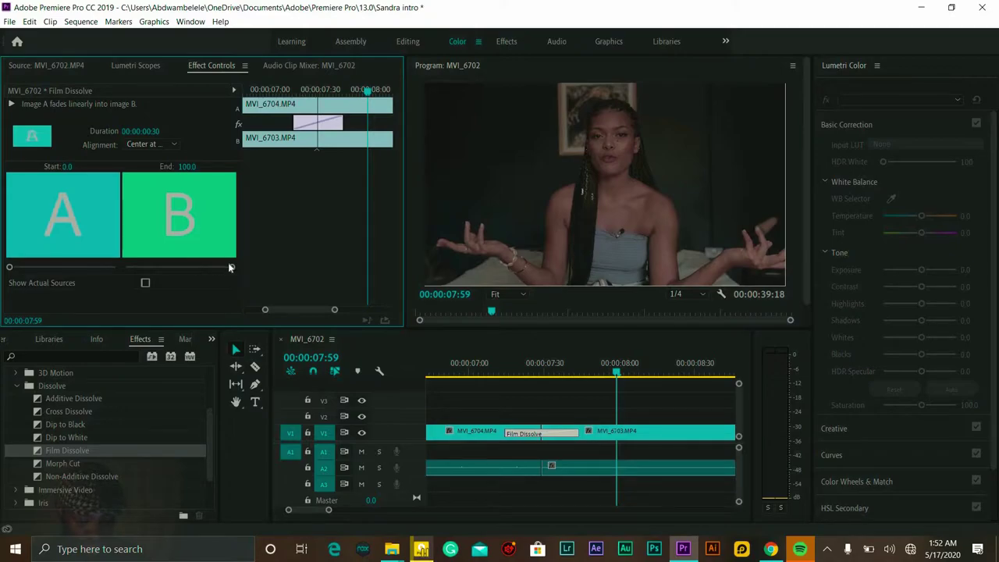
{"action": "left_click_drag", "start_coordinate": [207, 268], "coordinate": [268, 278]}
{"action": "left_click", "coordinate": [145, 284]}
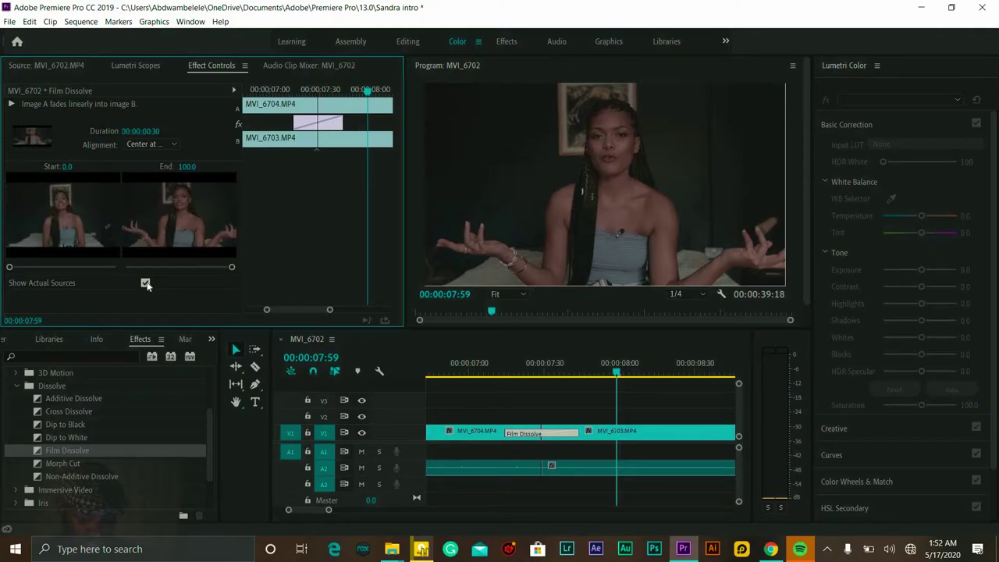
{"action": "left_click", "coordinate": [145, 283]}
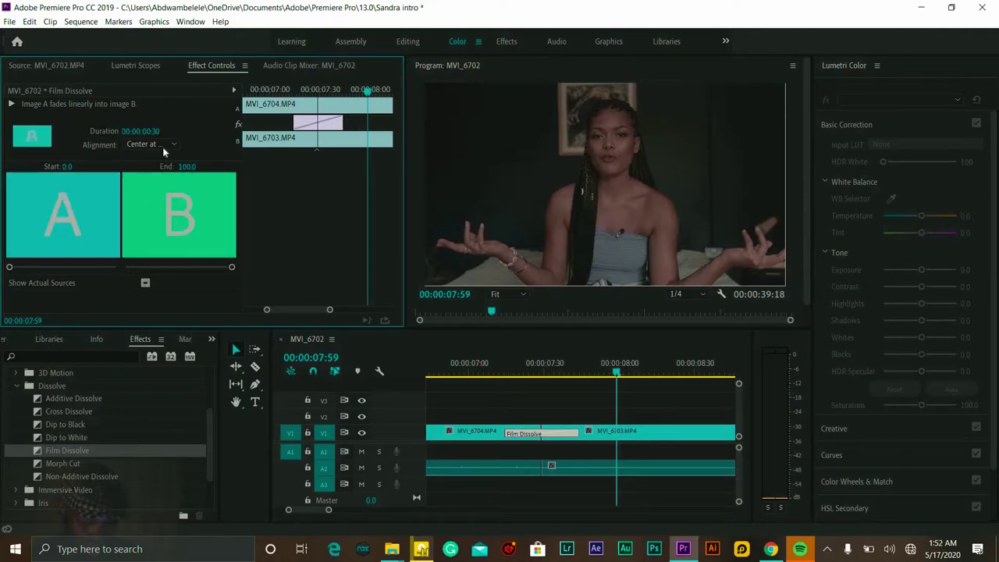
- Align the Film Dissolve to Start at Cut and play it back
{"action": "left_click", "coordinate": [162, 146]}
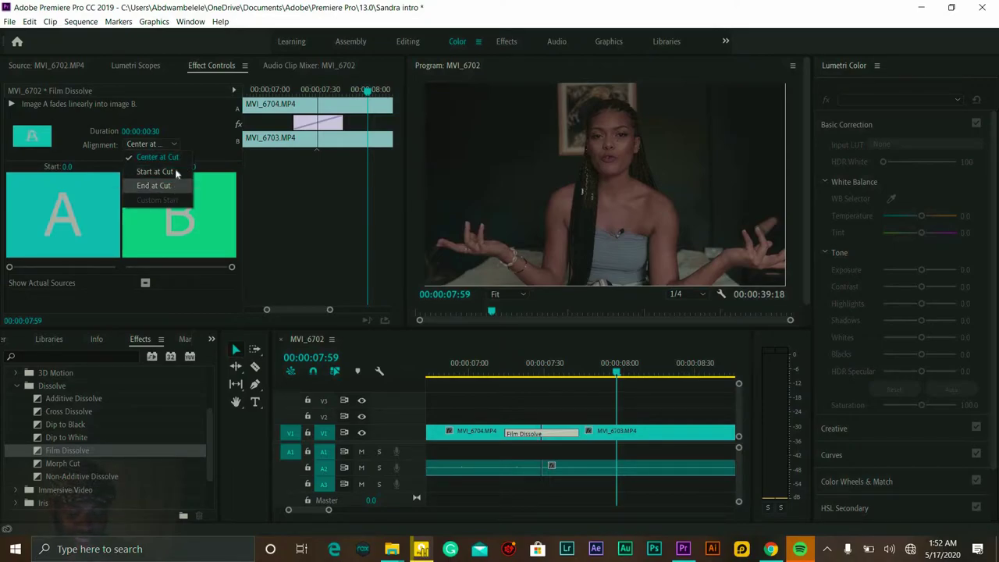
{"action": "left_click", "coordinate": [175, 172]}
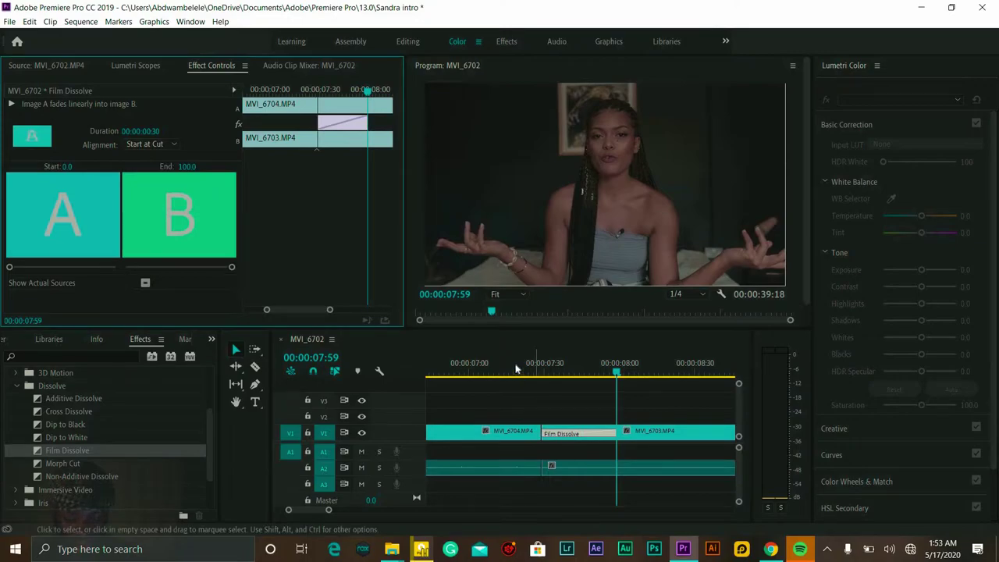
{"action": "left_click", "coordinate": [515, 370]}
{"action": "key", "text": "space"}
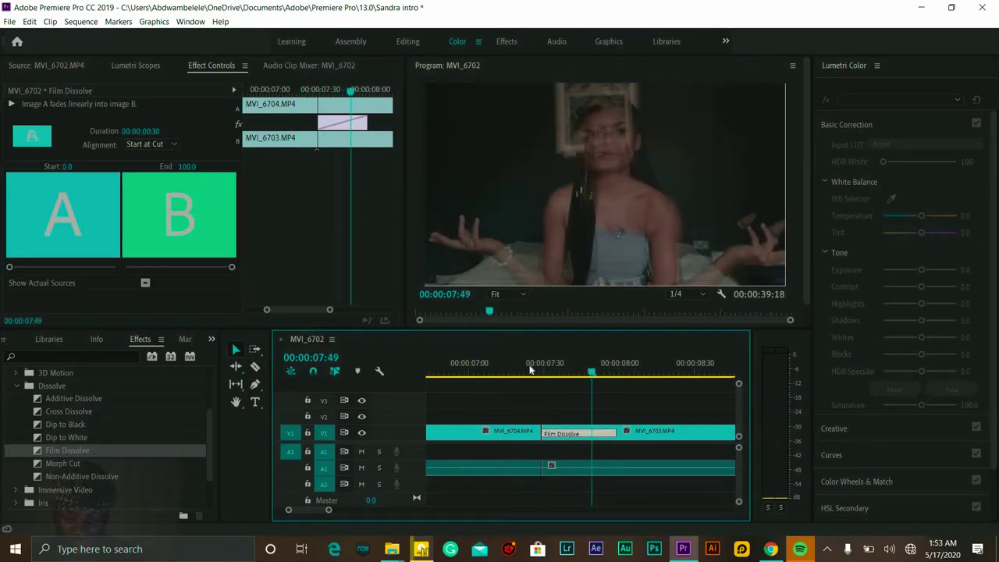
- Try the End at Cut alignment on the Film Dissolve and return it to Center at Cut
{"action": "left_click", "coordinate": [165, 145]}
{"action": "left_click", "coordinate": [159, 182]}
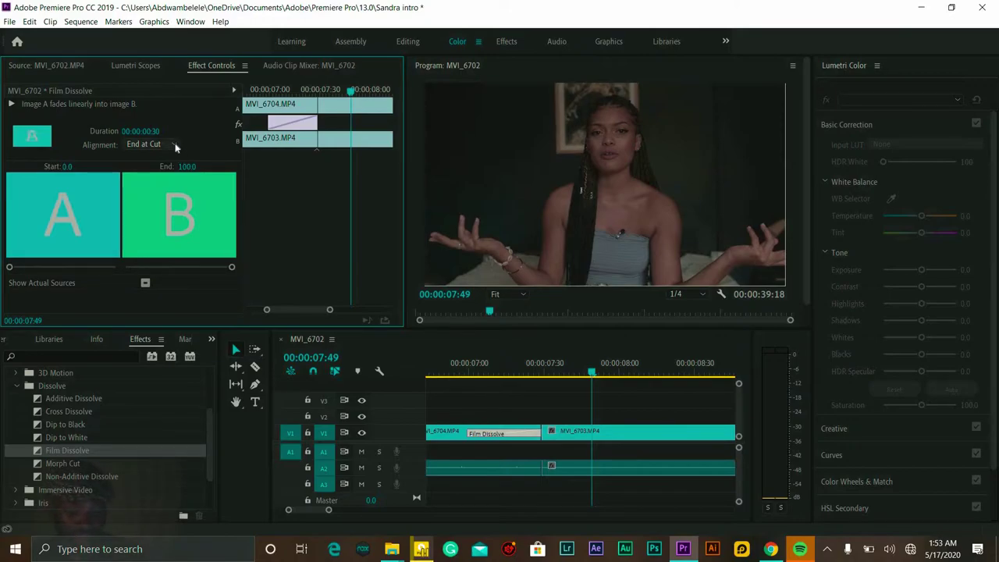
{"action": "left_click", "coordinate": [173, 144]}
{"action": "left_click", "coordinate": [172, 158]}
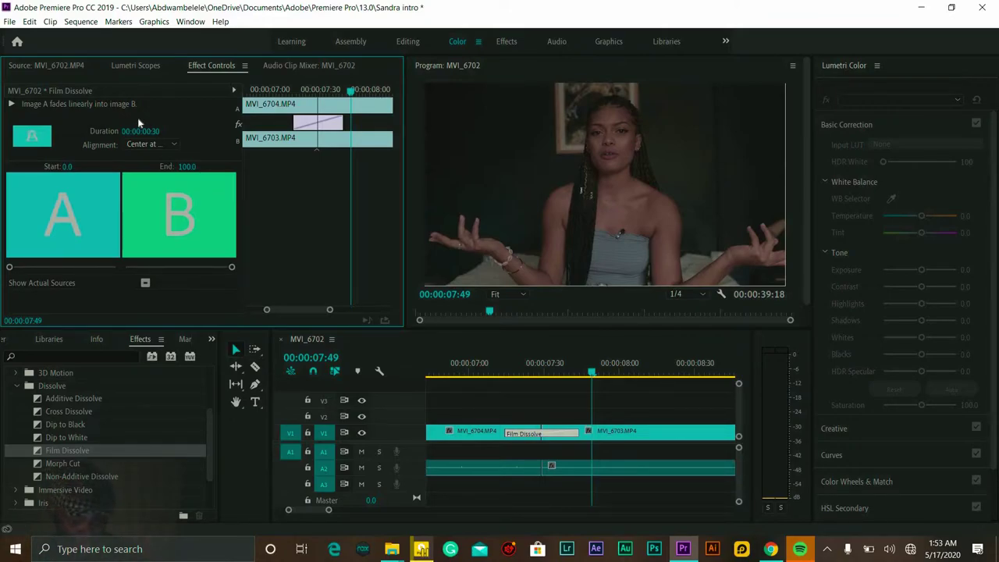
- Set the Film Dissolve's duration to 00:00:00:10 and play the transition back
{"action": "left_click", "coordinate": [146, 132]}
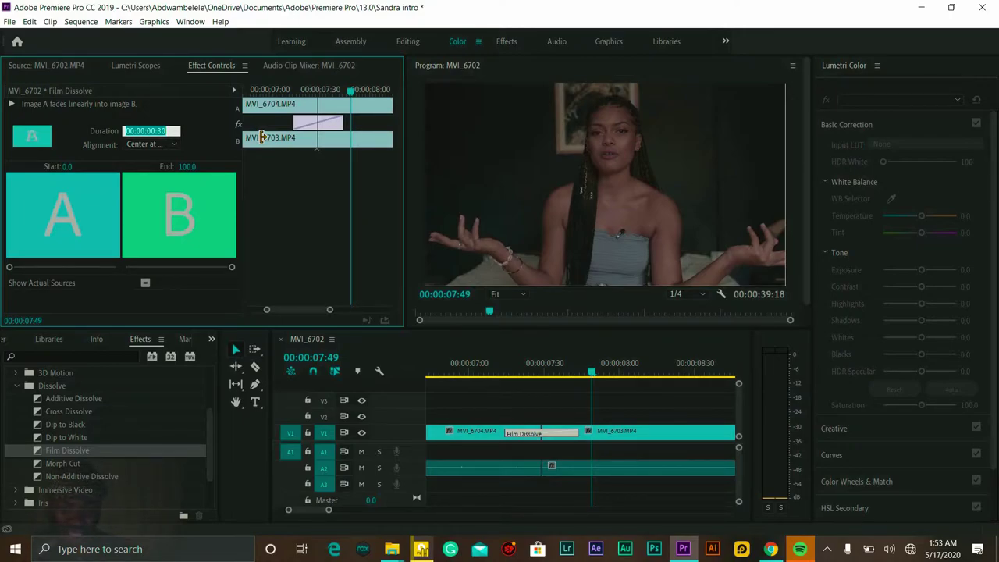
{"action": "key", "text": "End"}
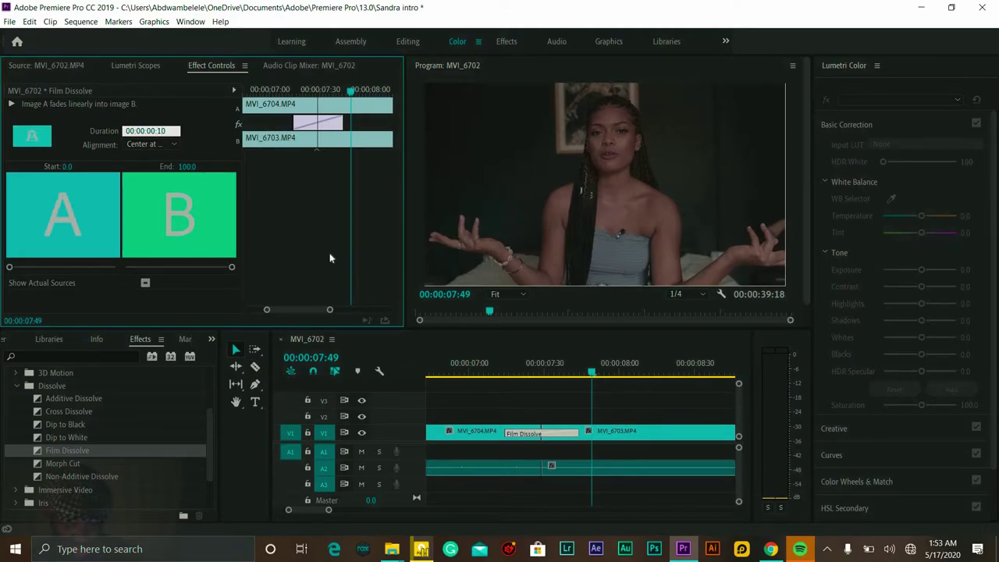
{"action": "key", "text": "Return"}
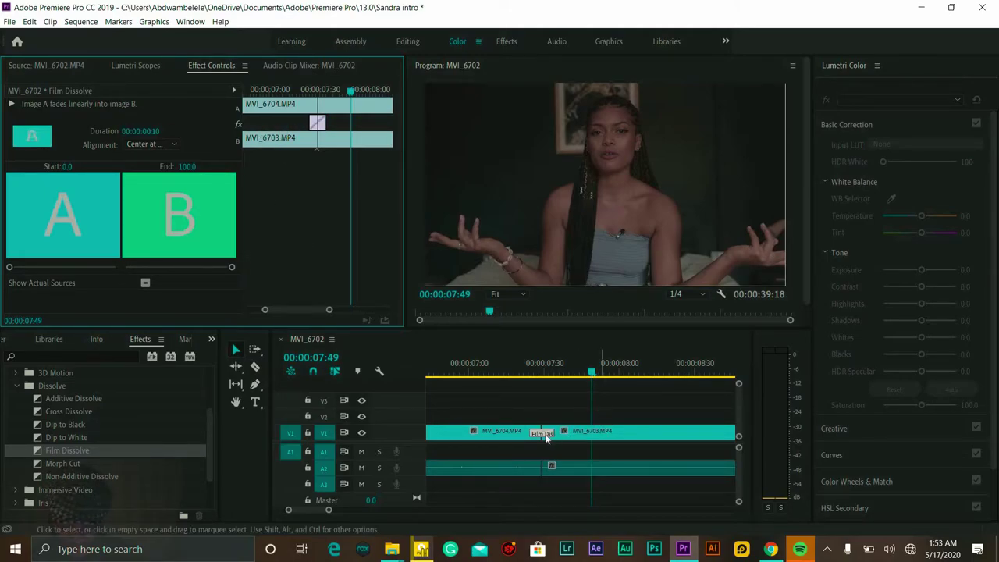
{"action": "left_click", "coordinate": [486, 370]}
{"action": "key", "text": "space"}
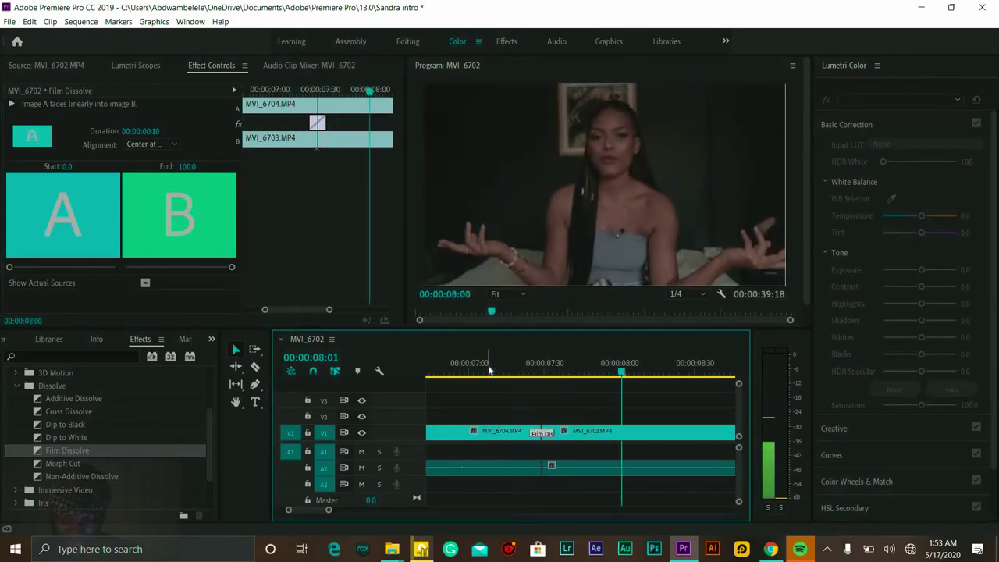
{"action": "left_click", "coordinate": [489, 370]}
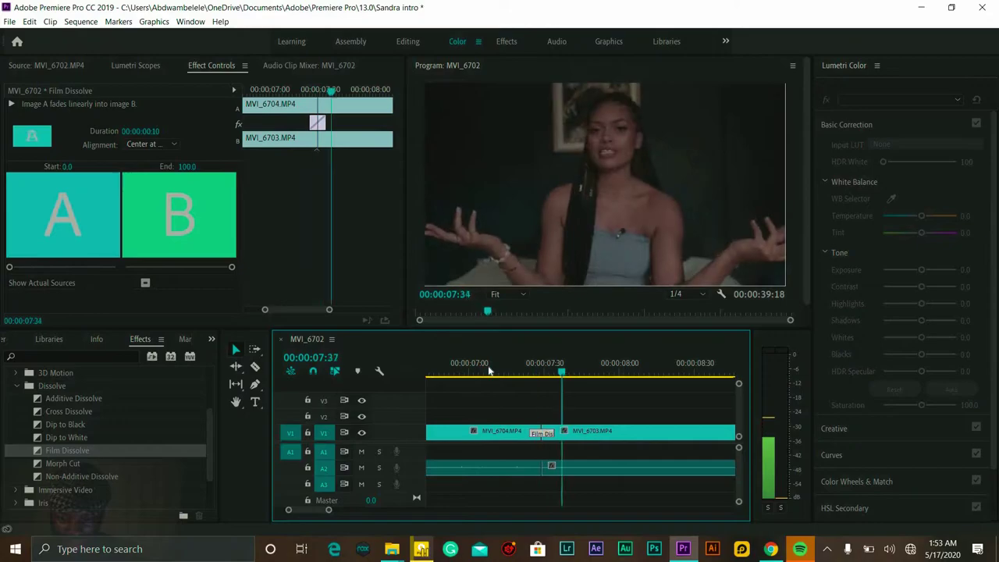
{"action": "key", "text": "space"}
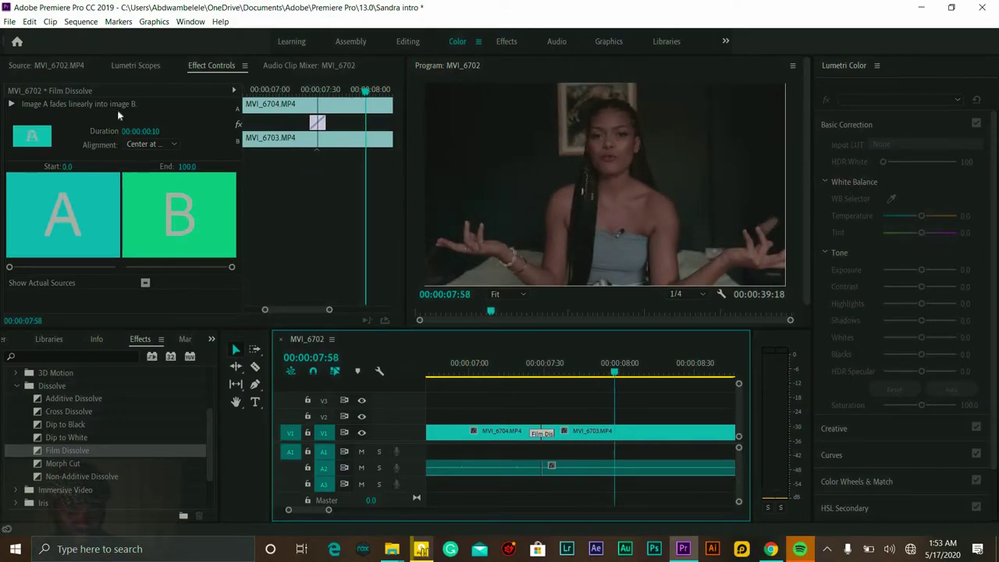
- Set the Film Dissolve's duration to 00:00:00:20 and preview the transition
{"action": "left_click", "coordinate": [159, 131]}
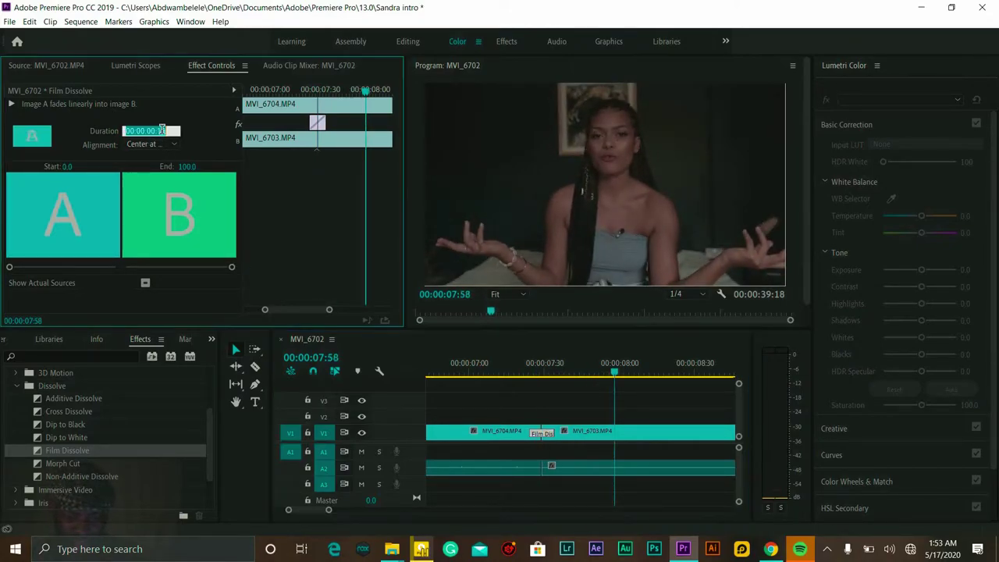
{"action": "left_click", "coordinate": [162, 131]}
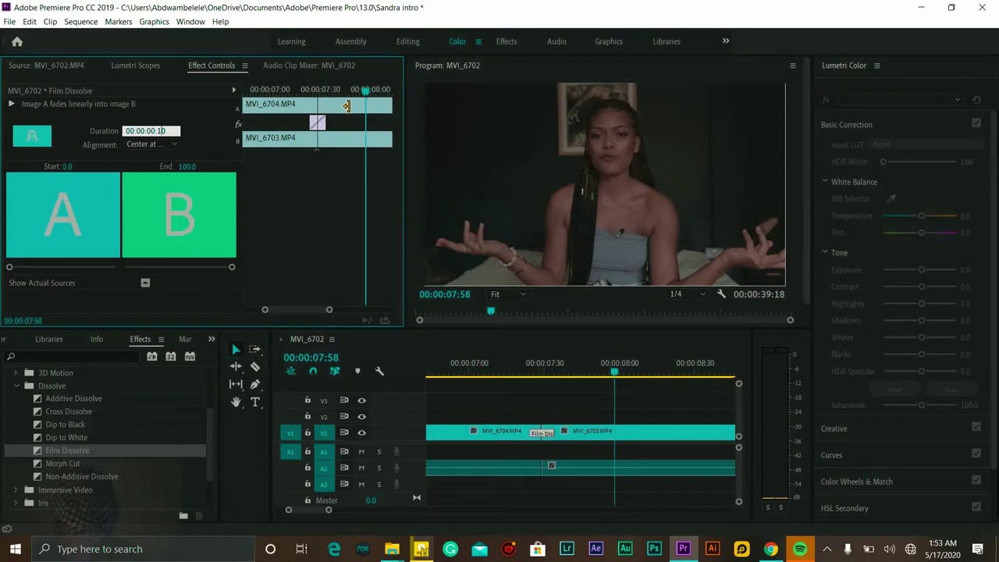
{"action": "key", "text": "BackSpace"}
{"action": "type", "text": "2"}
{"action": "key", "text": "Return"}
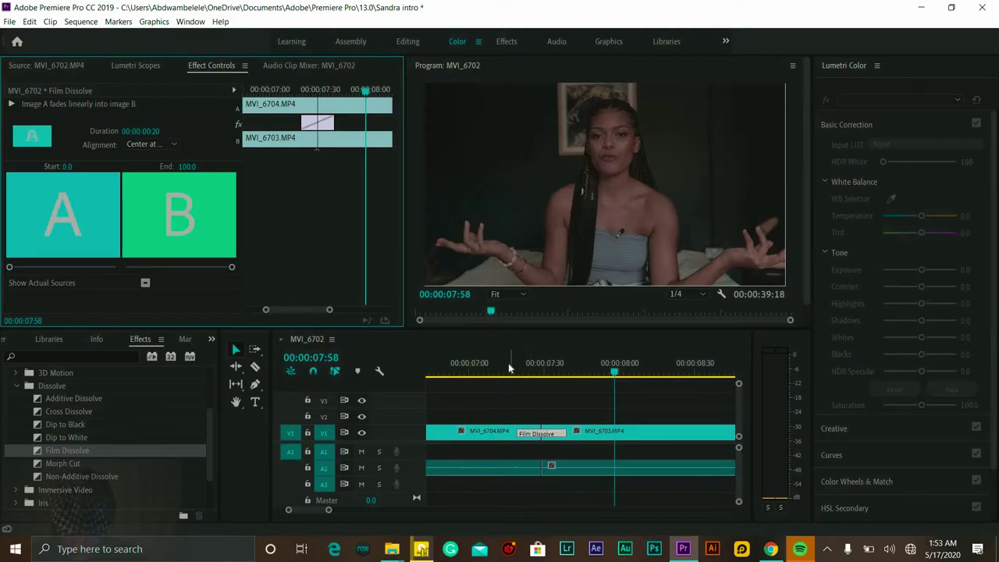
{"action": "left_click", "coordinate": [508, 365]}
{"action": "key", "text": "space"}
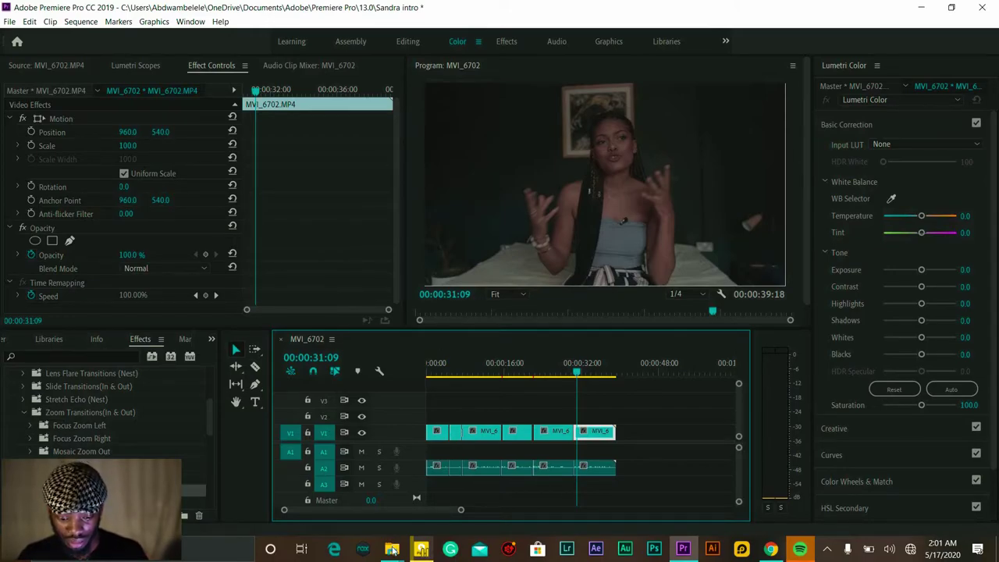
- Load the 001 swoosh file from the Transition Sound Effects folder into Premiere Pro's Source monitor and play it back
{"action": "mouse_move", "coordinate": [391, 549]}
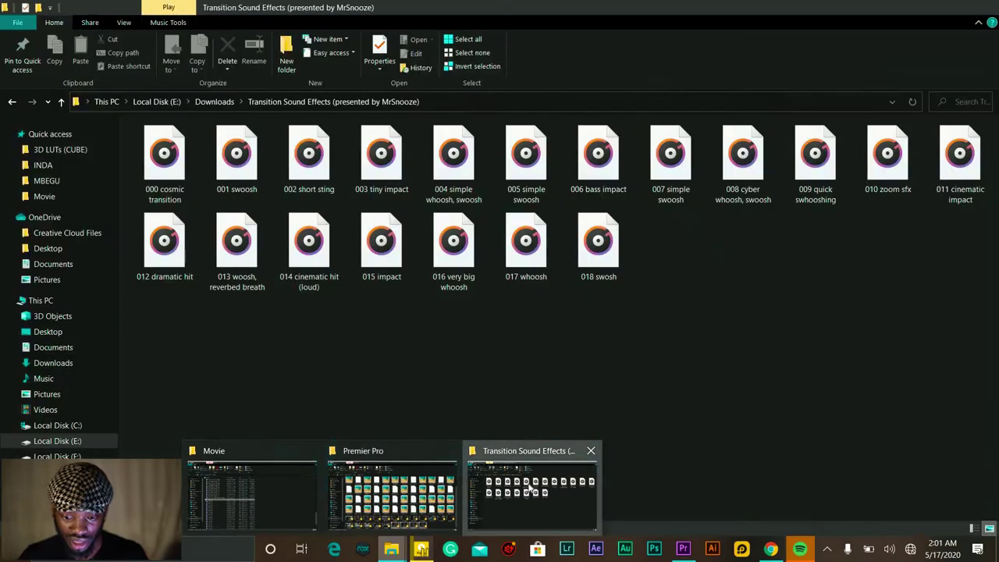
{"action": "left_click", "coordinate": [528, 487]}
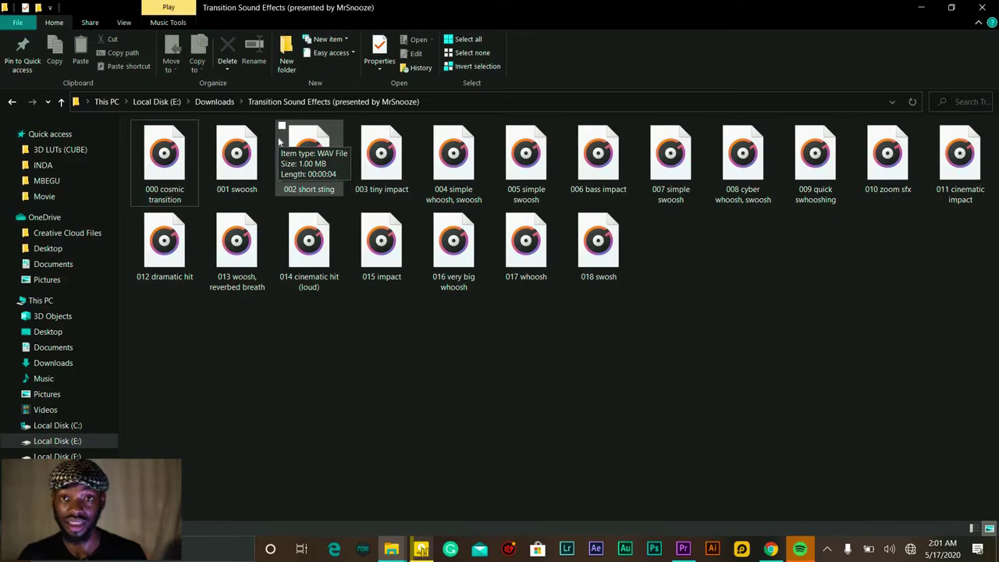
{"action": "left_click", "coordinate": [247, 176]}
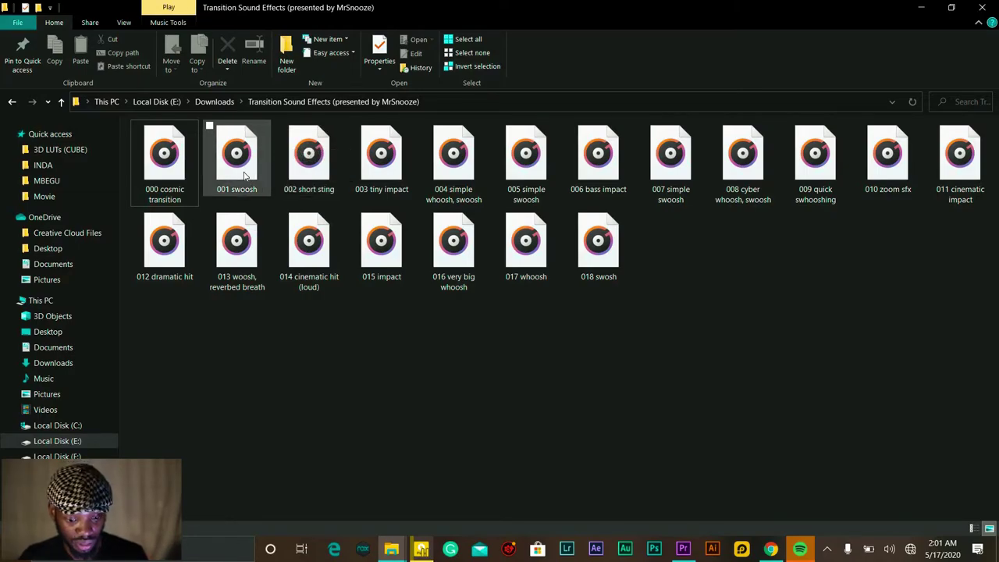
{"action": "left_click_drag", "start_coordinate": [247, 176], "coordinate": [83, 75]}
{"action": "left_click_drag", "start_coordinate": [119, 108], "coordinate": [366, 155]}
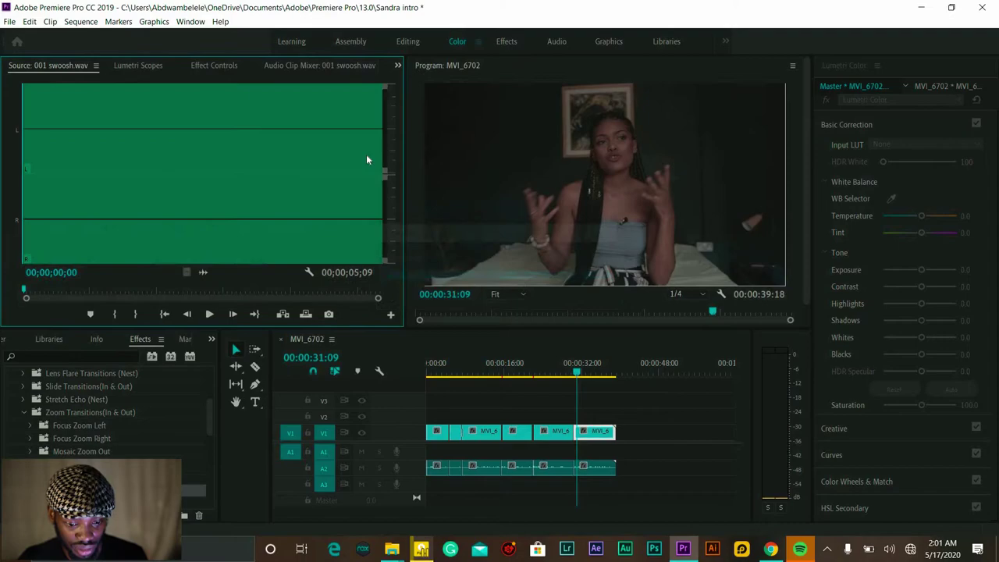
{"action": "key", "text": "space"}
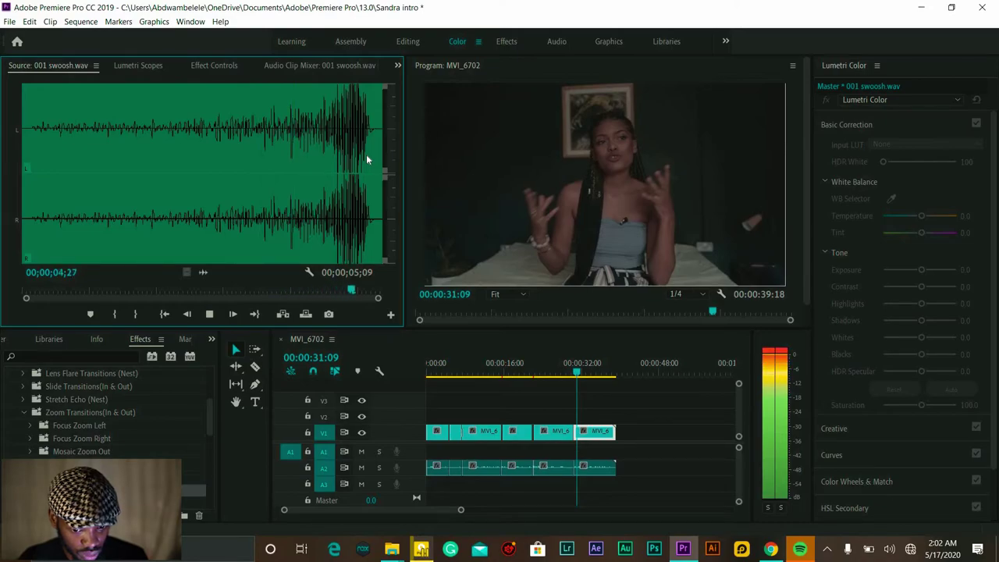
{"action": "key", "text": "space"}
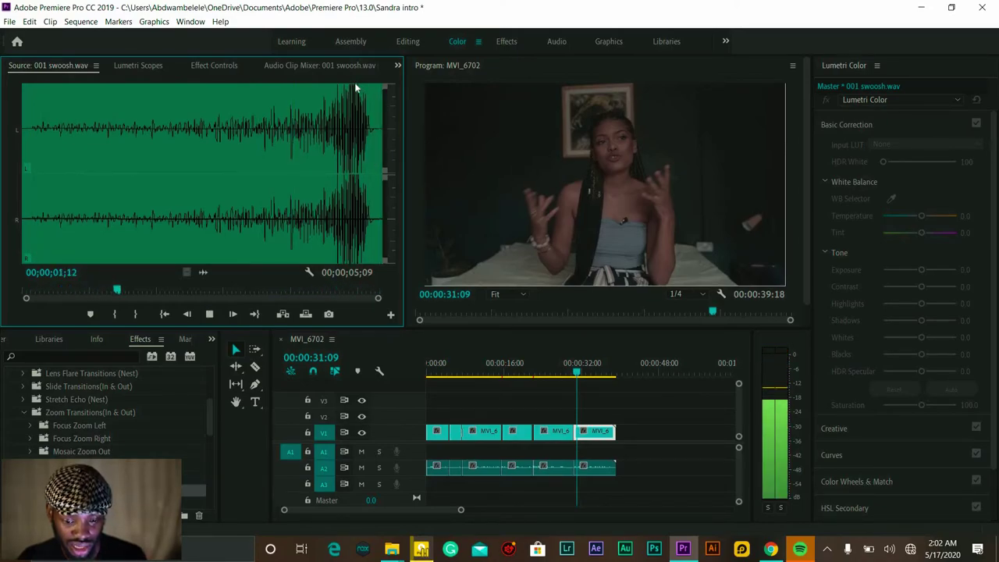
- Mark an In point at 00;00;04;22 in the swoosh sound and place the marked portion on track A1 at the first cut
{"action": "left_click", "coordinate": [343, 252]}
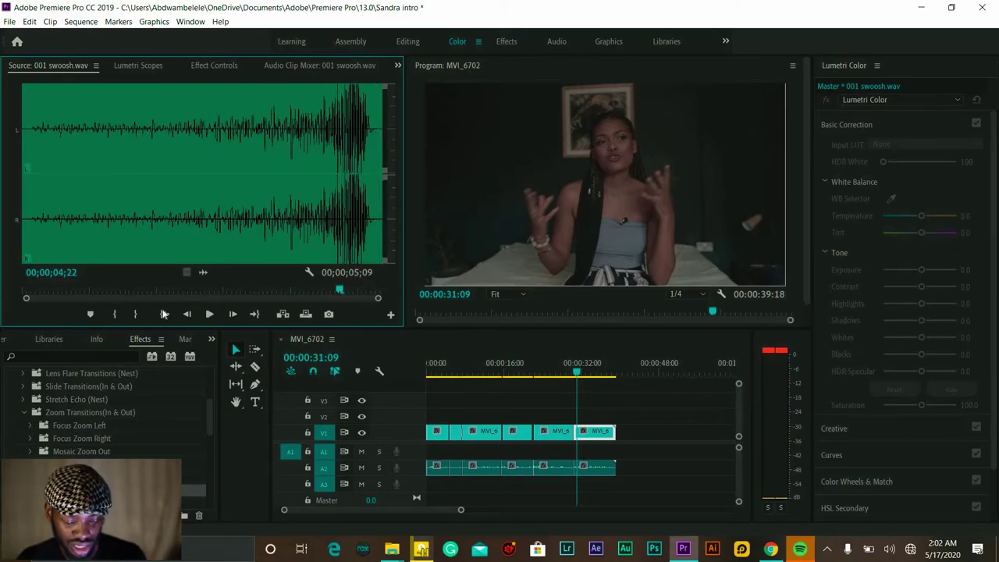
{"action": "left_click", "coordinate": [116, 313]}
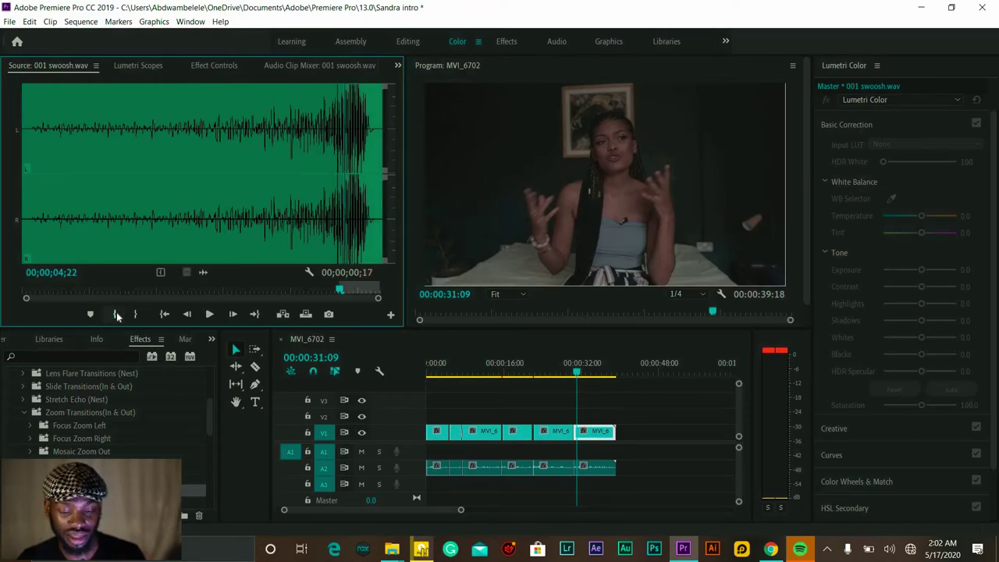
{"action": "key", "text": "space"}
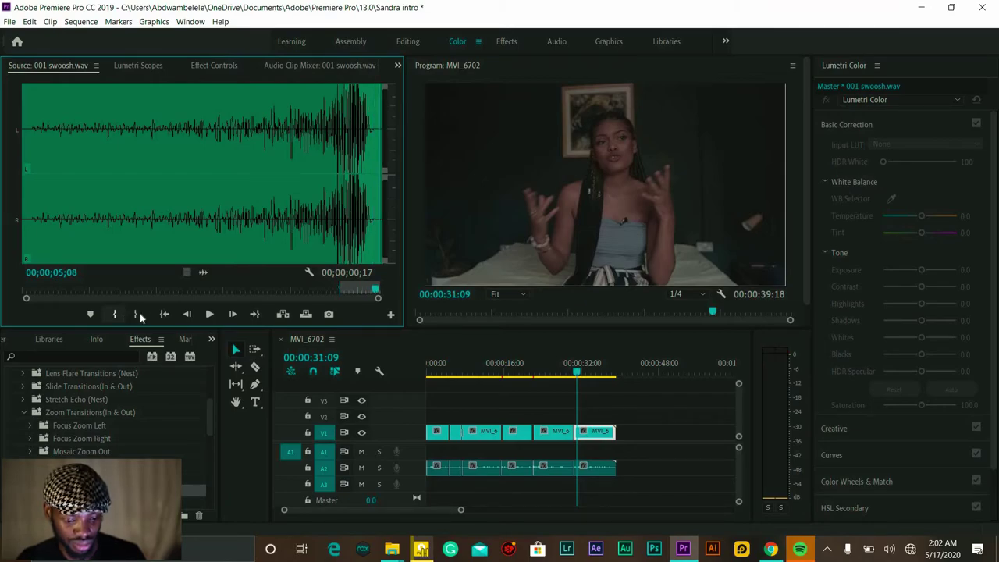
{"action": "left_click_drag", "start_coordinate": [205, 271], "coordinate": [451, 456]}
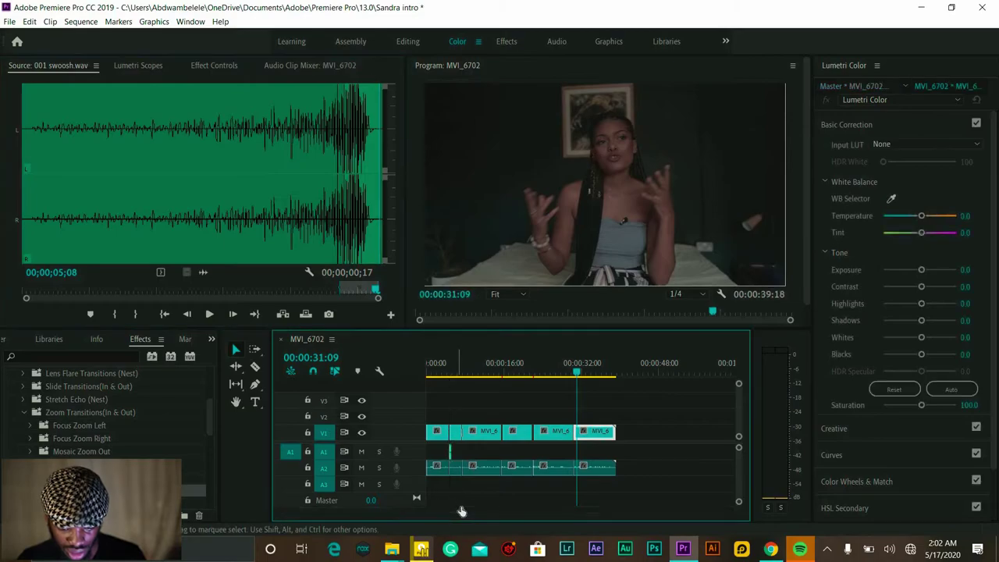
- Shift the swoosh clip on A1 slightly earlier so it spans the first transition, and play that section back
{"action": "mouse_move", "coordinate": [448, 510]}
{"action": "left_mouse_down"}
{"action": "mouse_move", "coordinate": [426, 515]}
{"action": "mouse_move", "coordinate": [437, 511]}
{"action": "left_mouse_up"}
{"action": "left_click", "coordinate": [490, 367]}
{"action": "key", "text": "Home"}
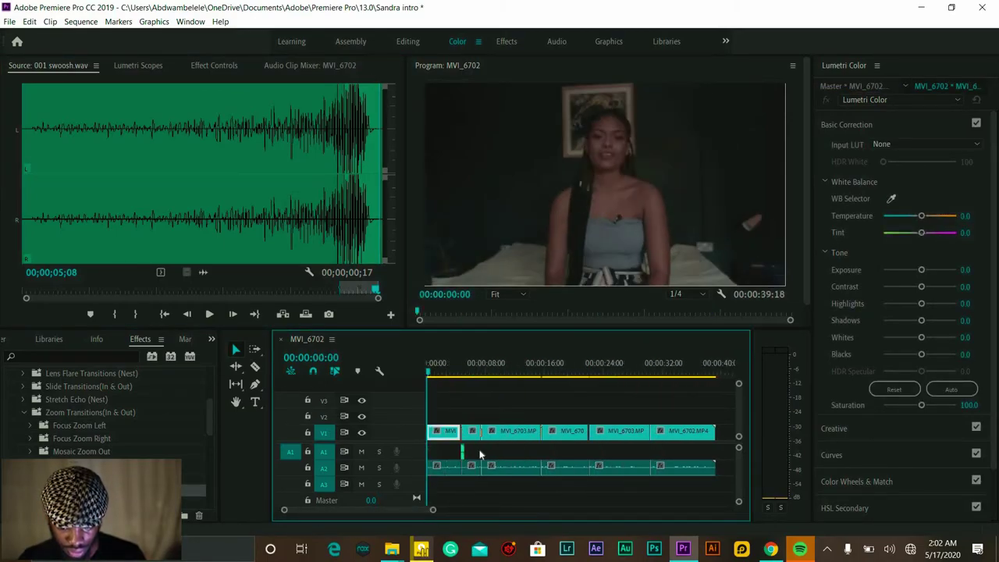
{"action": "left_click_drag", "start_coordinate": [435, 513], "coordinate": [390, 512]}
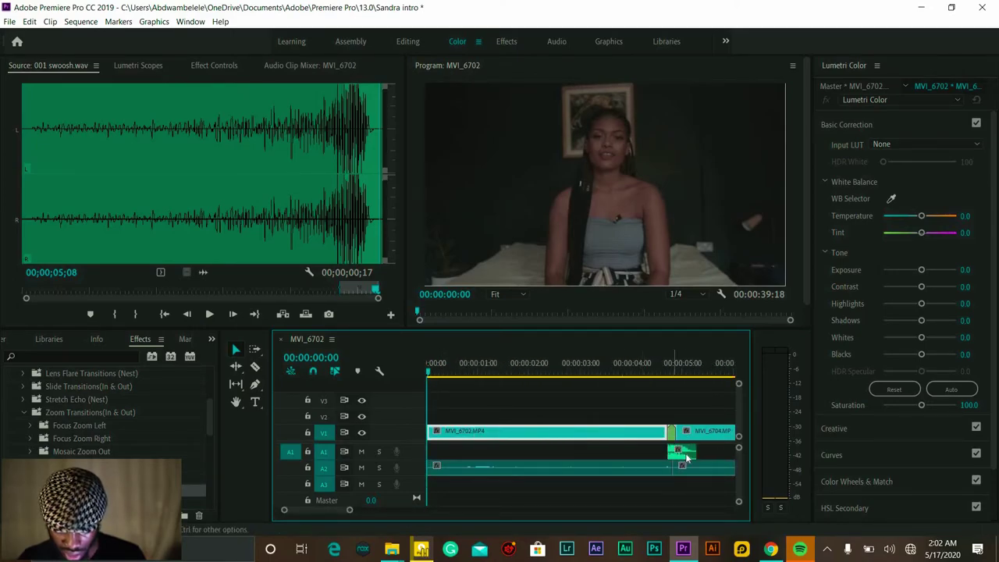
{"action": "left_click_drag", "start_coordinate": [682, 456], "coordinate": [675, 459]}
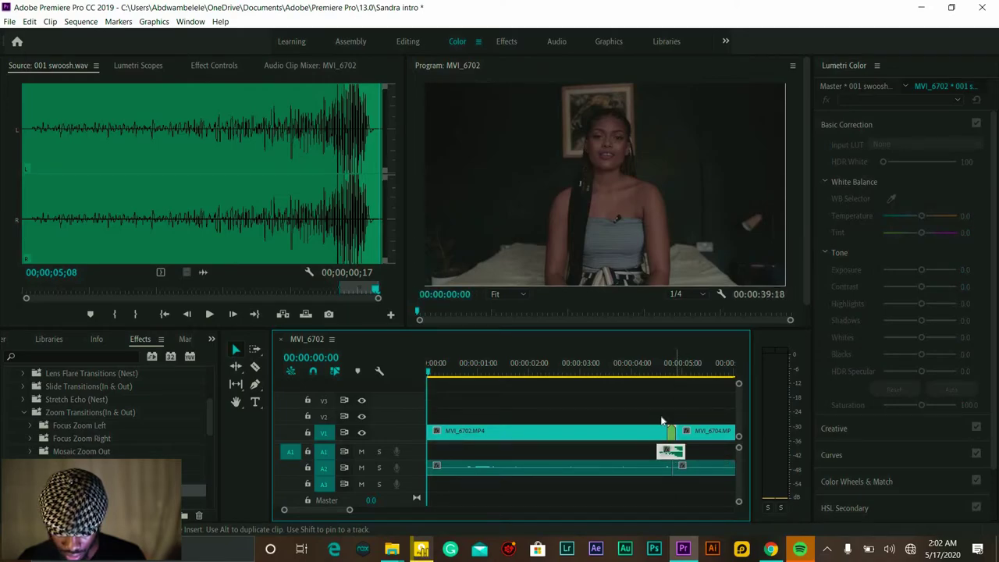
{"action": "left_click", "coordinate": [644, 371]}
{"action": "key", "text": "space"}
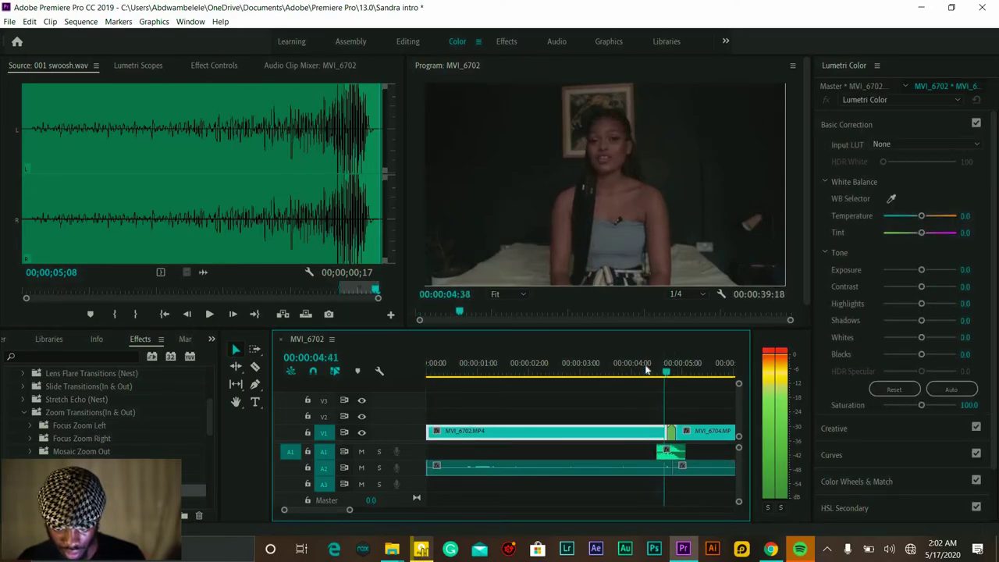
{"action": "left_click", "coordinate": [637, 372]}
{"action": "key", "text": "space"}
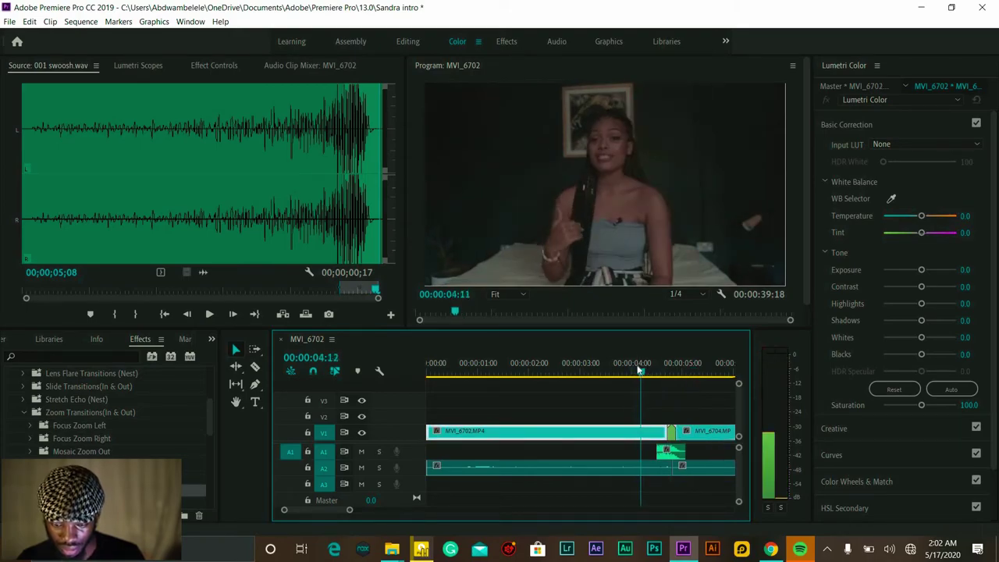
{"action": "key", "text": "space"}
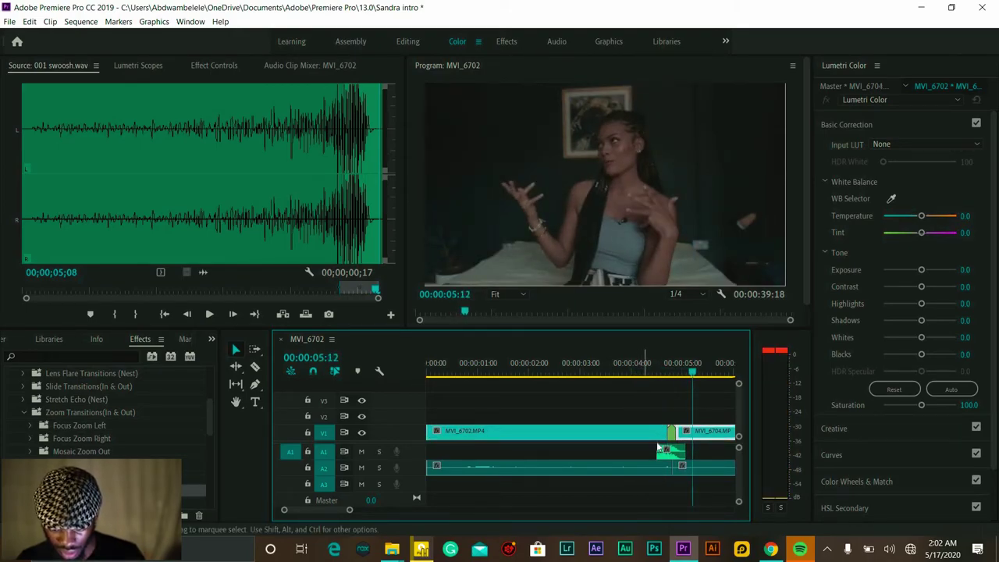
- Keyframe the swoosh clip's volume level at -287.5 dB at its start, 00:00:04:30
{"action": "left_click", "coordinate": [664, 367]}
{"action": "left_click_drag", "start_coordinate": [664, 367], "coordinate": [657, 368]}
{"action": "left_click", "coordinate": [667, 454]}
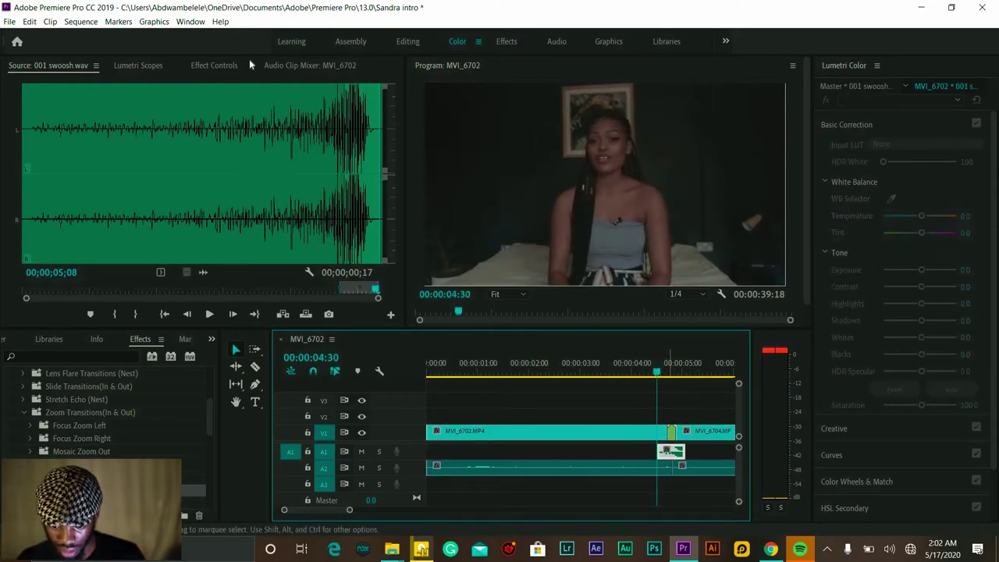
{"action": "key", "text": "shift+5"}
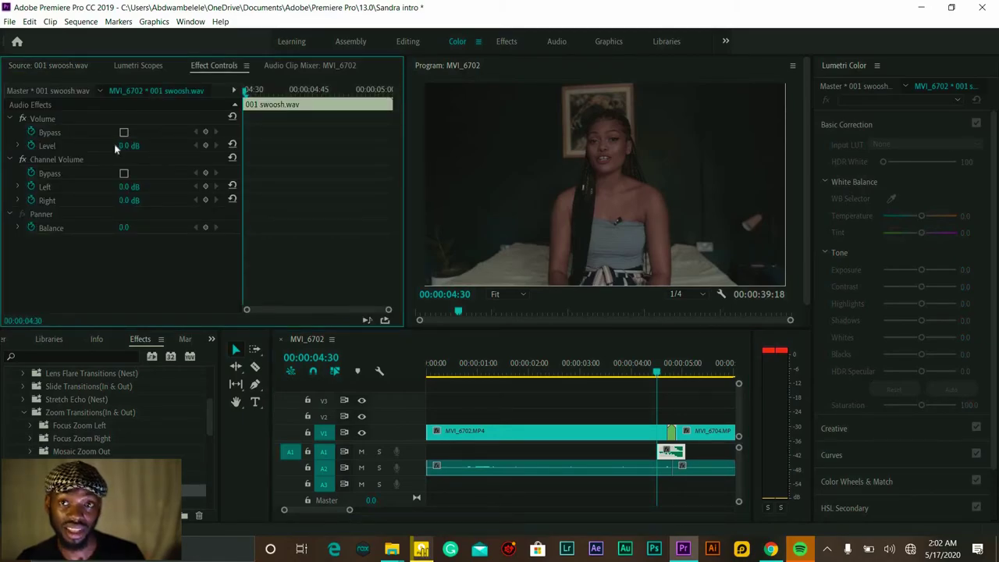
{"action": "left_click_drag", "start_coordinate": [127, 146], "coordinate": [154, 146]}
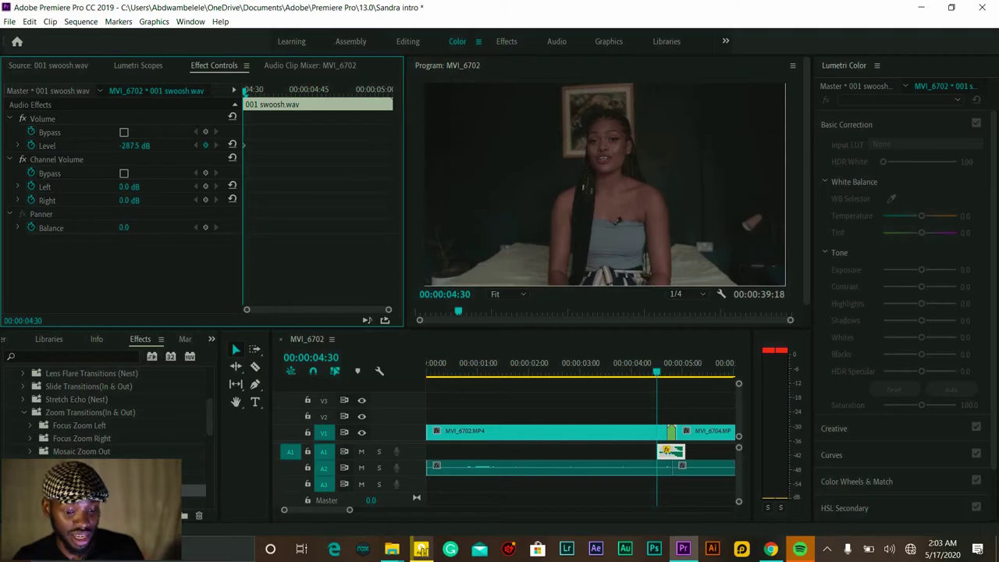
- Add a second volume level keyframe of 0 dB to the swoosh clip at 00:00:04:42
{"action": "key", "text": "space"}
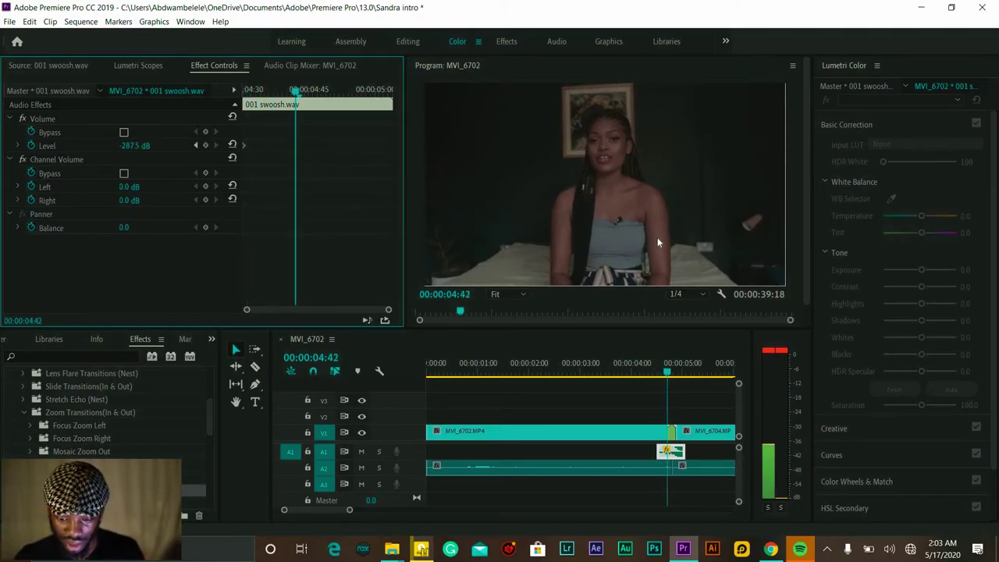
{"action": "left_click", "coordinate": [676, 455]}
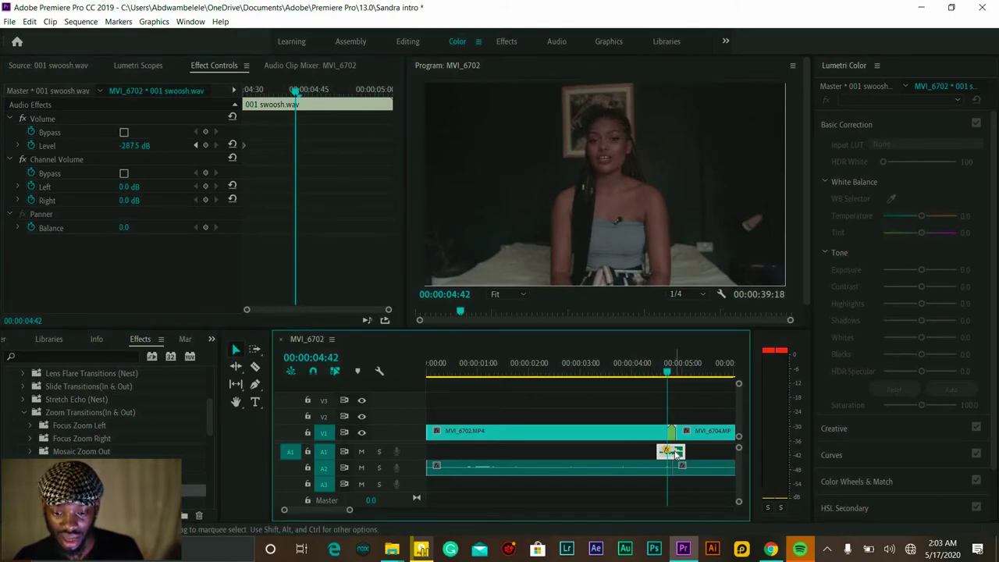
{"action": "left_click", "coordinate": [132, 146]}
{"action": "mouse_move", "coordinate": [132, 146]}
{"action": "left_mouse_down"}
{"action": "mouse_move", "coordinate": [156, 146]}
{"action": "mouse_move", "coordinate": [138, 146]}
{"action": "left_mouse_up"}
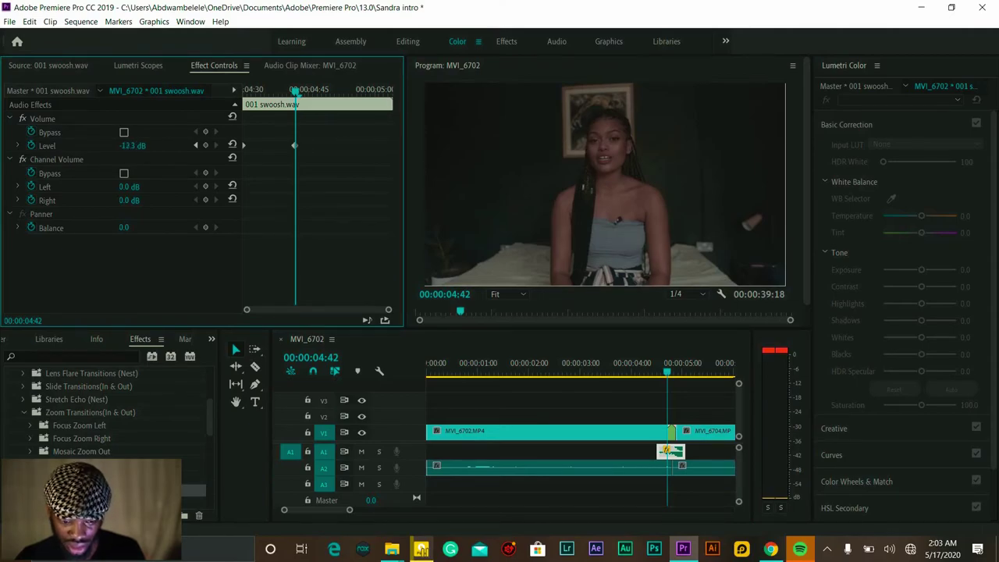
{"action": "left_click", "coordinate": [138, 144]}
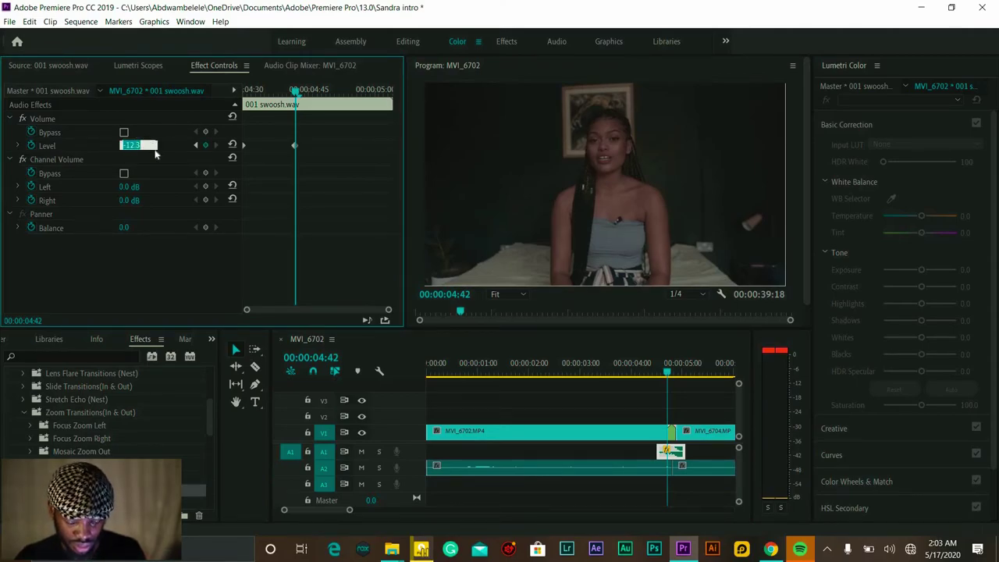
{"action": "type", "text": "0"}
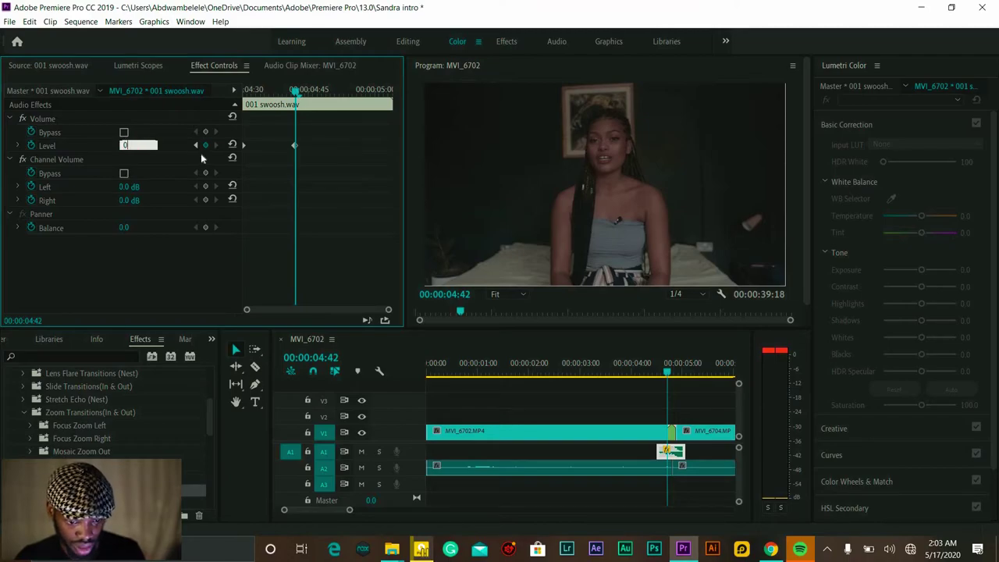
{"action": "left_click", "coordinate": [169, 160]}
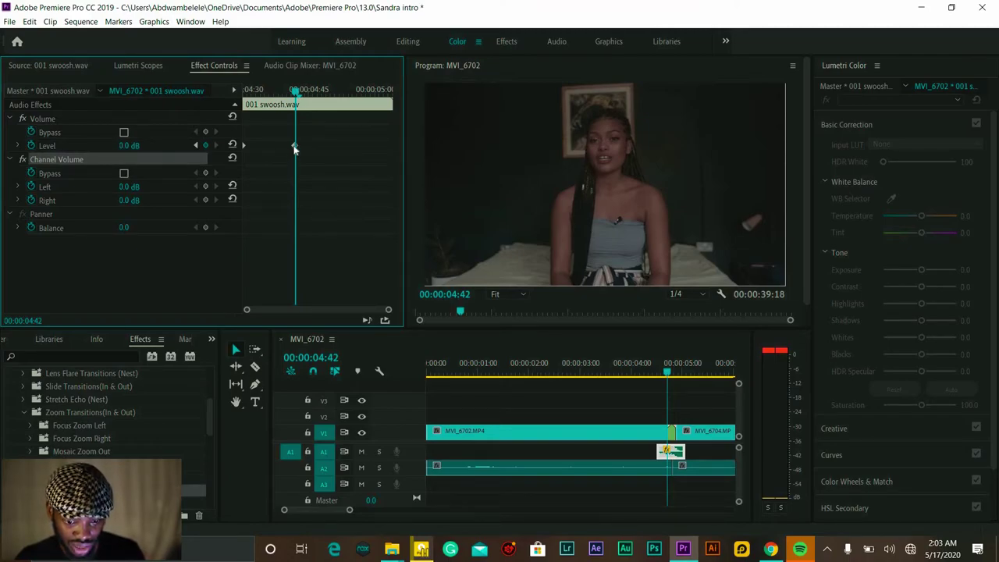
- Apply Ease Out to the swoosh's second level keyframe and Ease In to its first, and play the transition back
{"action": "right_click", "coordinate": [295, 147]}
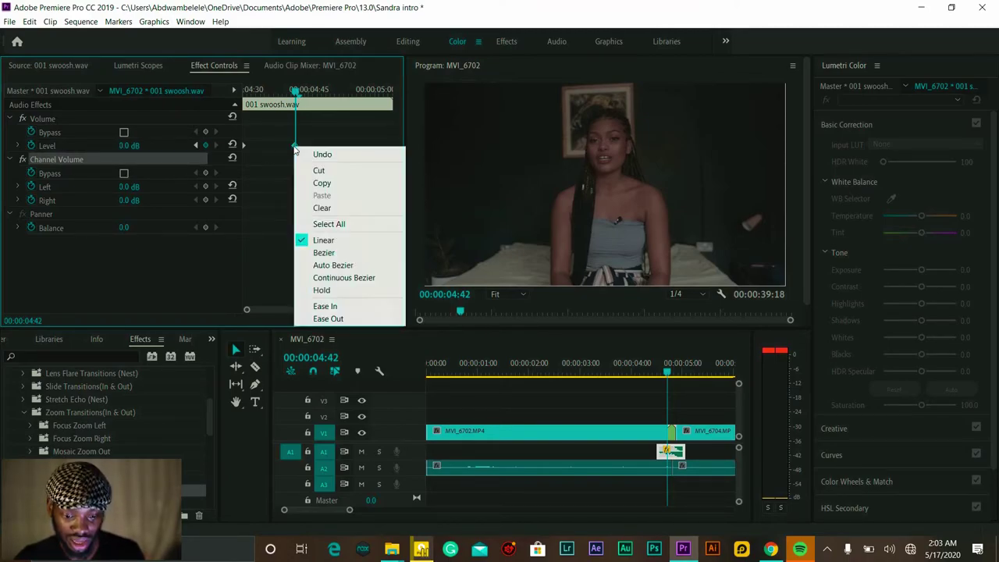
{"action": "left_click", "coordinate": [337, 319]}
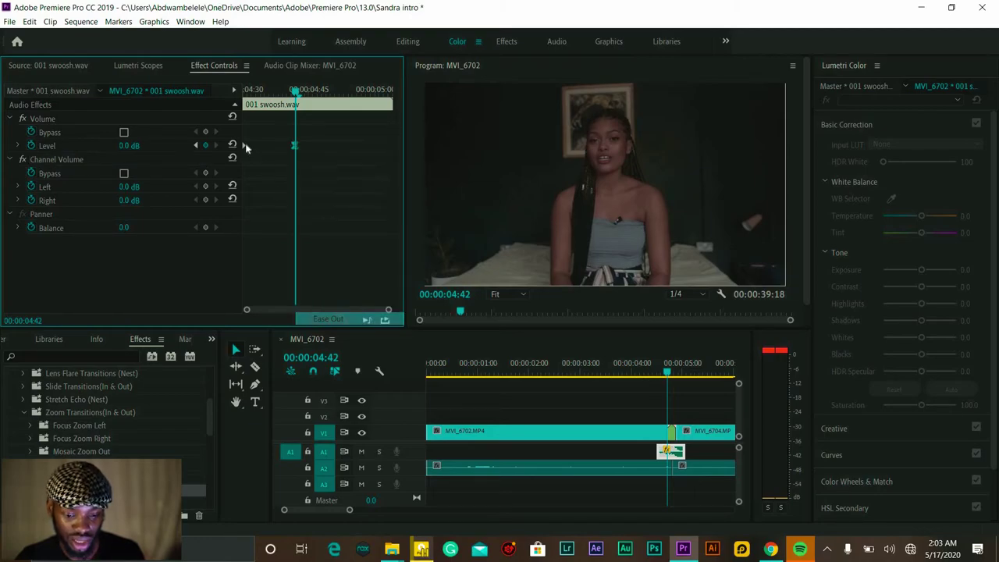
{"action": "right_click", "coordinate": [244, 146]}
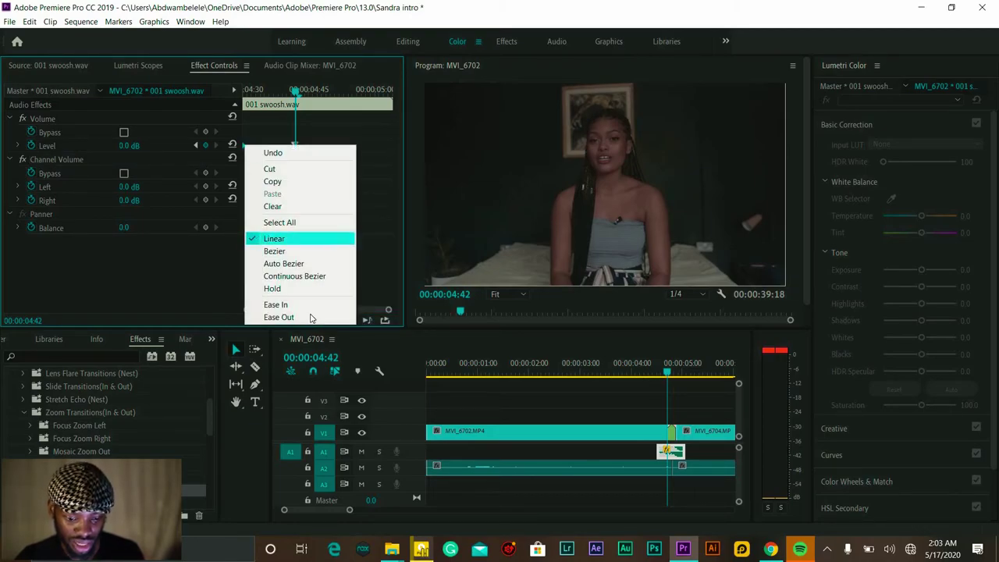
{"action": "left_click", "coordinate": [277, 305]}
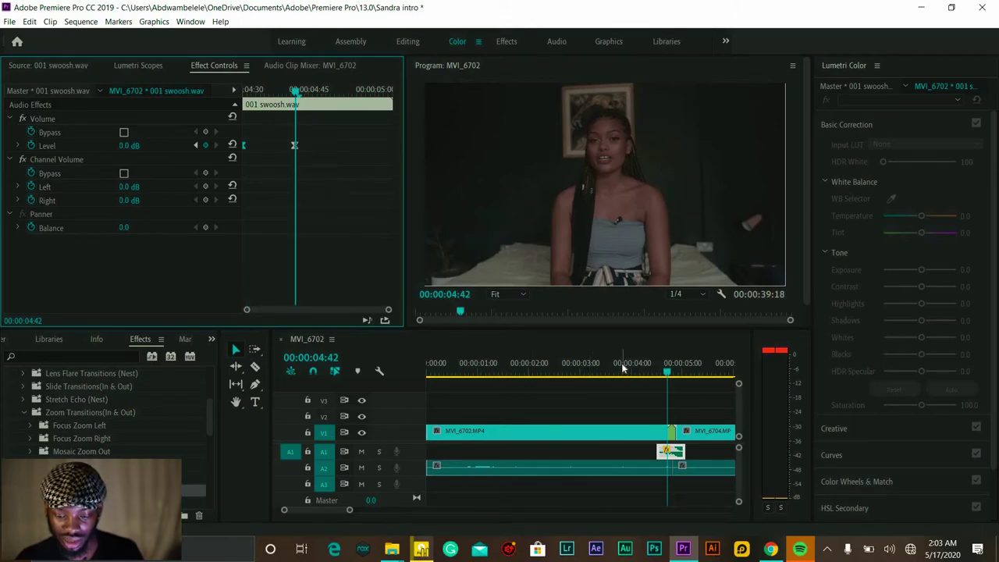
{"action": "left_click", "coordinate": [623, 367]}
{"action": "key", "text": "space"}
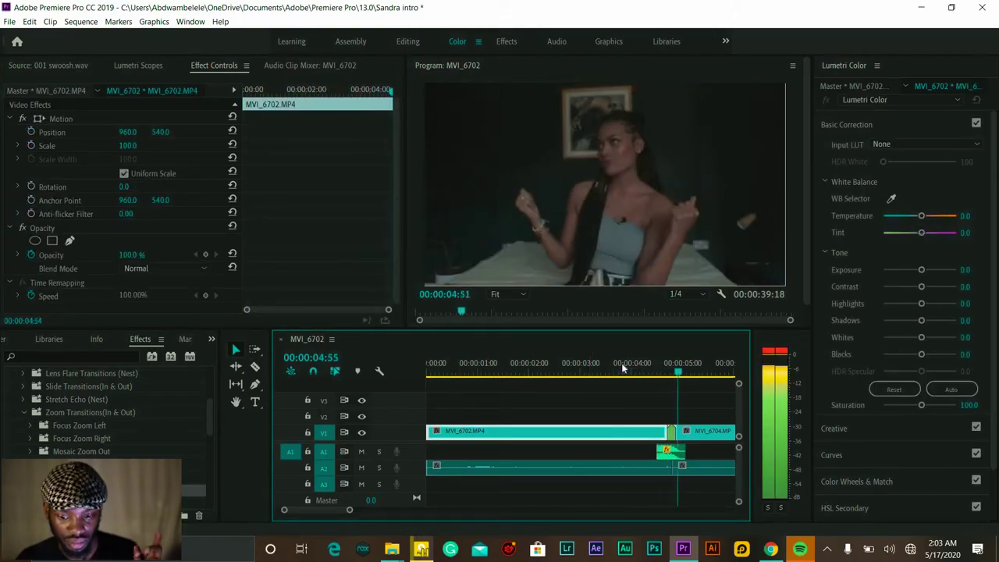
{"action": "left_click", "coordinate": [622, 368]}
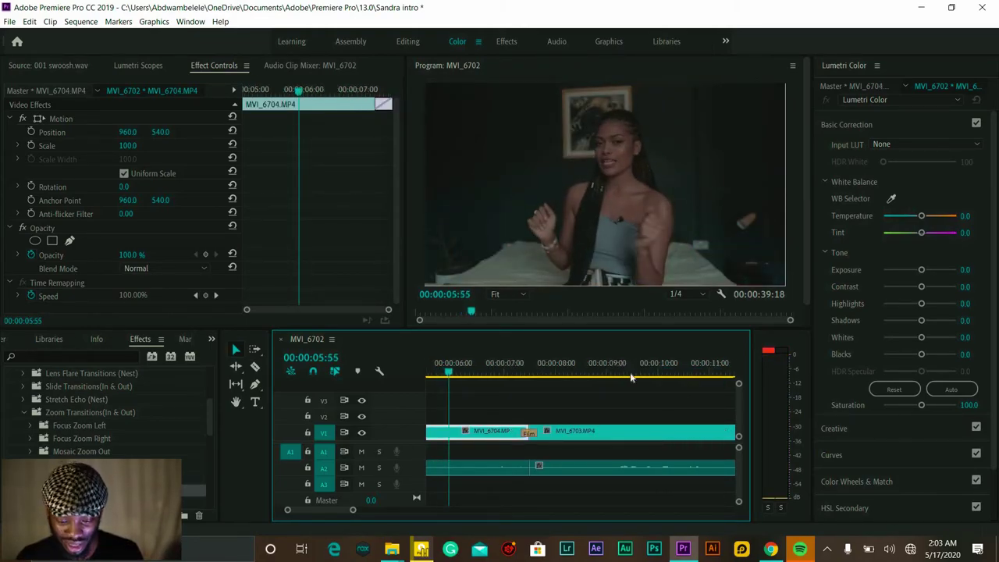
- Park the playhead at 00:00:07:18 before the Film Dissolve and load the 002 short sting sound into the Source monitor
{"action": "left_click", "coordinate": [515, 373]}
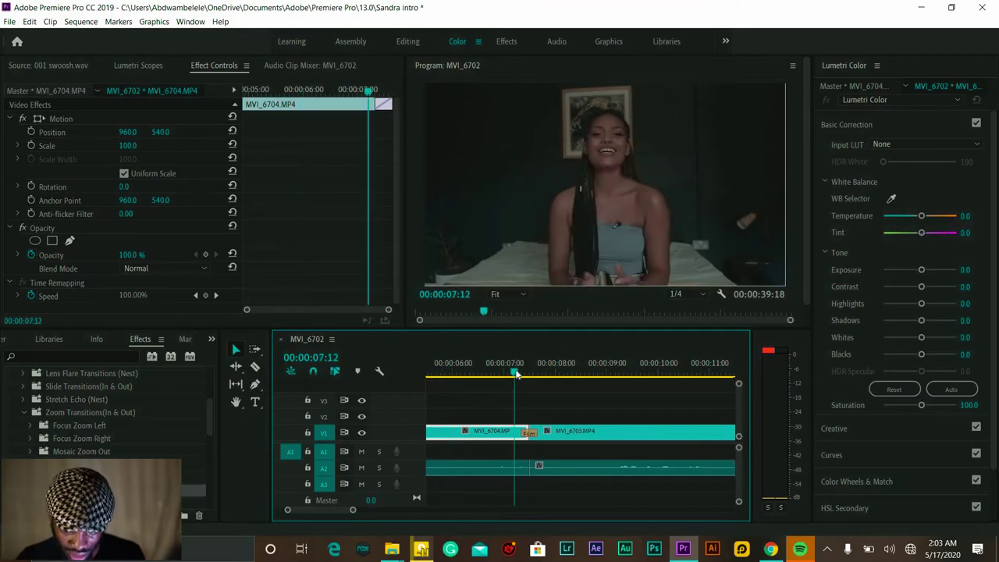
{"action": "left_click", "coordinate": [520, 374]}
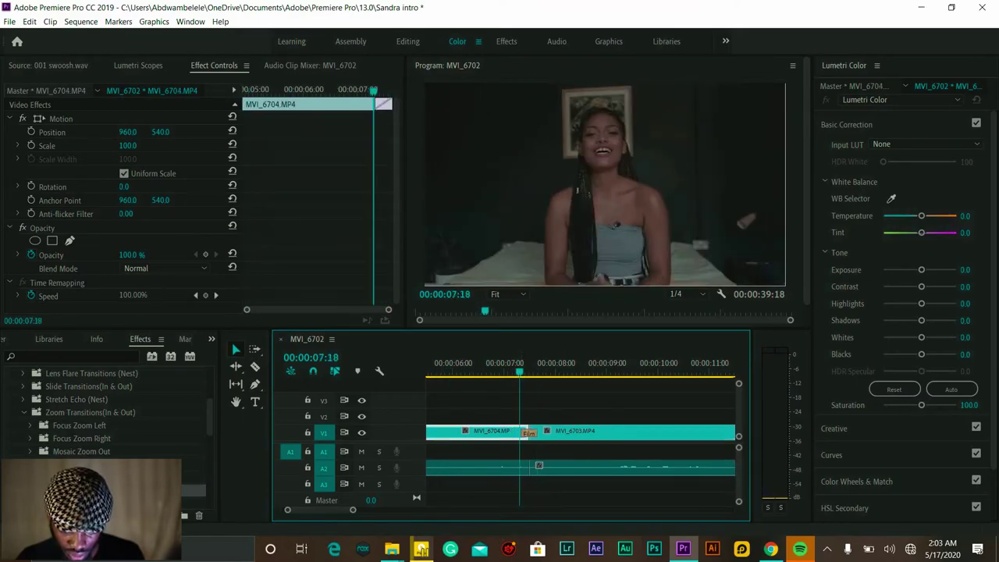
{"action": "mouse_move", "coordinate": [391, 549]}
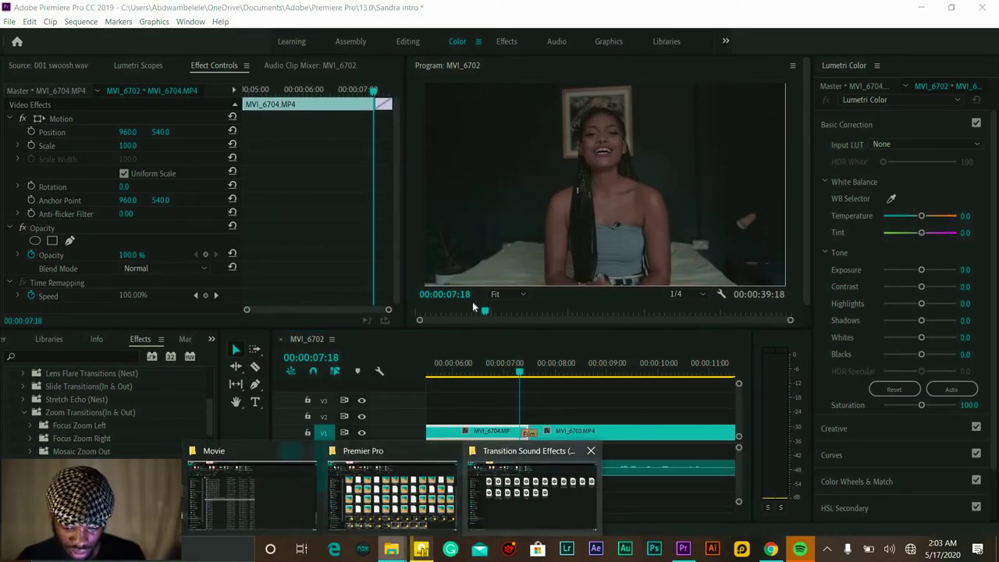
{"action": "left_click", "coordinate": [515, 488]}
{"action": "left_click_drag", "start_coordinate": [322, 170], "coordinate": [195, 156]}
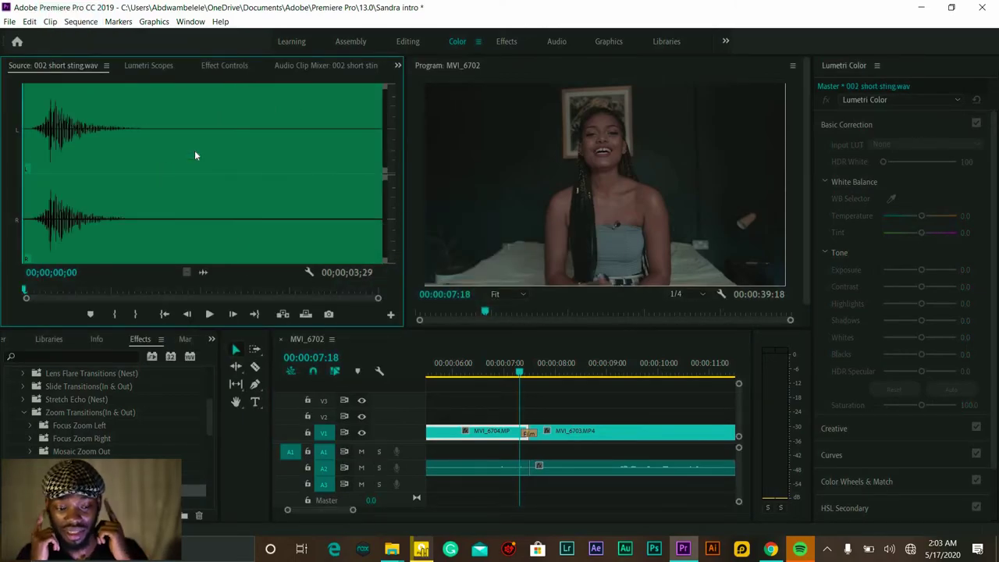
- Mark the short sting's Out point at 00;00;00;25 and place the trimmed sound on A1 around the transition into MVI_6702 near 00:00:15:30
{"action": "key", "text": "space"}
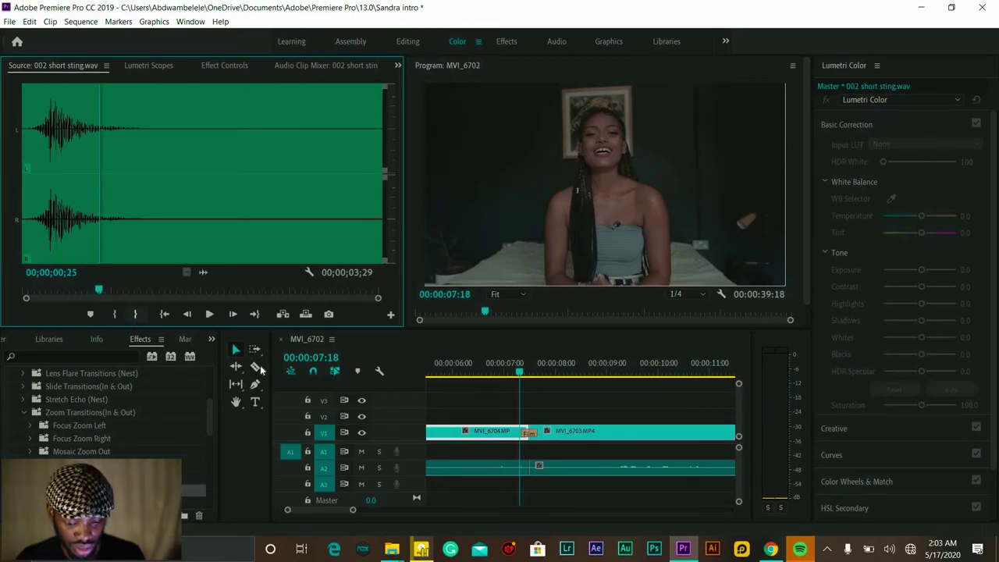
{"action": "key", "text": "o"}
{"action": "left_click", "coordinate": [351, 512]}
{"action": "scroll", "coordinate": [355, 512], "scroll_direction": "down", "scroll_amount": 6}
{"action": "scroll", "coordinate": [348, 511], "scroll_direction": "down", "scroll_amount": 2}
{"action": "left_click", "coordinate": [455, 365]}
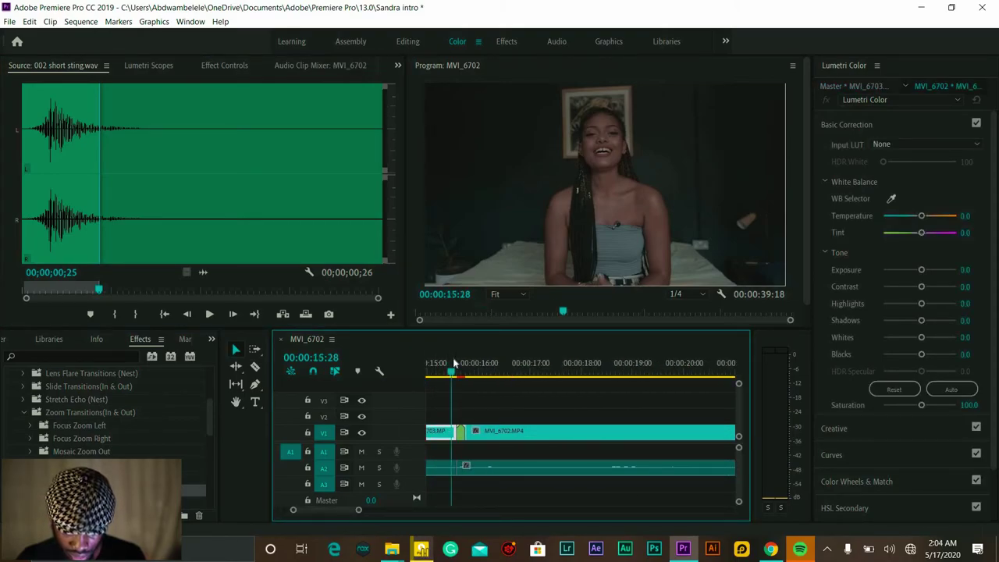
{"action": "key", "text": "space"}
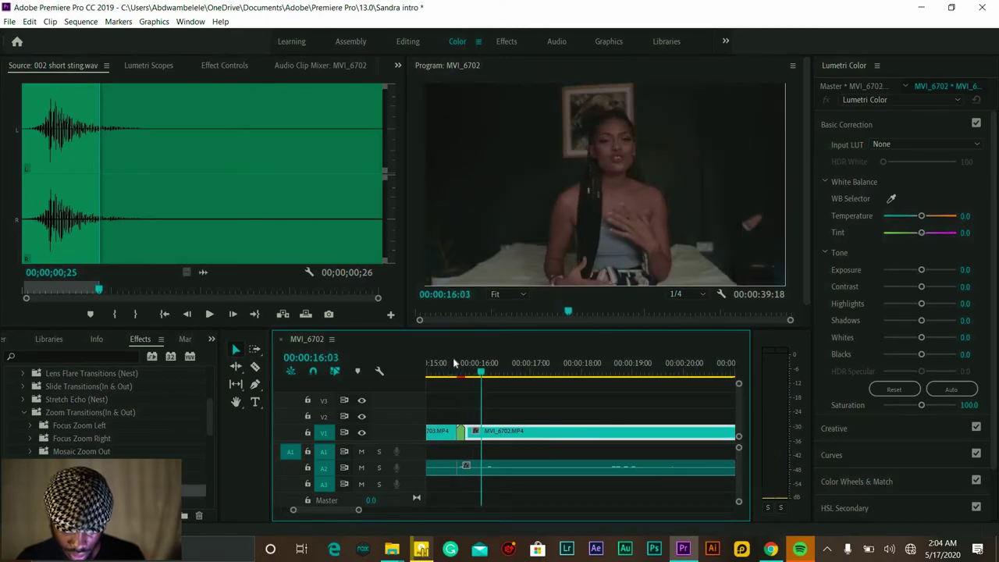
{"action": "left_click_drag", "start_coordinate": [205, 274], "coordinate": [457, 457]}
- Shift the sting clip on A1 so it starts with the transition into MVI_6702, and play the transition back to check the timing
{"action": "left_click", "coordinate": [442, 374]}
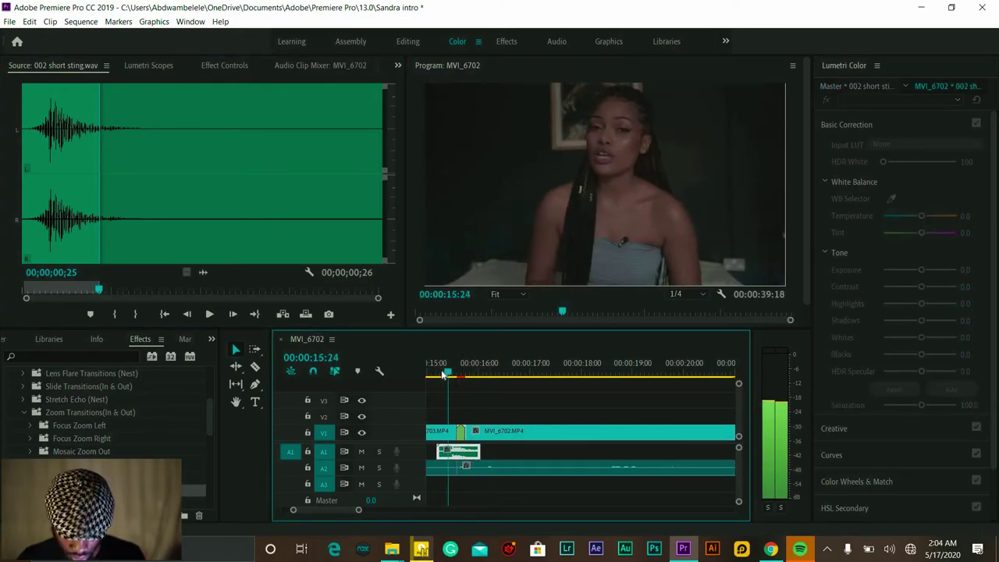
{"action": "key", "text": "space"}
{"action": "left_click_drag", "start_coordinate": [467, 451], "coordinate": [470, 451]}
{"action": "left_click_drag", "start_coordinate": [442, 361], "coordinate": [443, 361]}
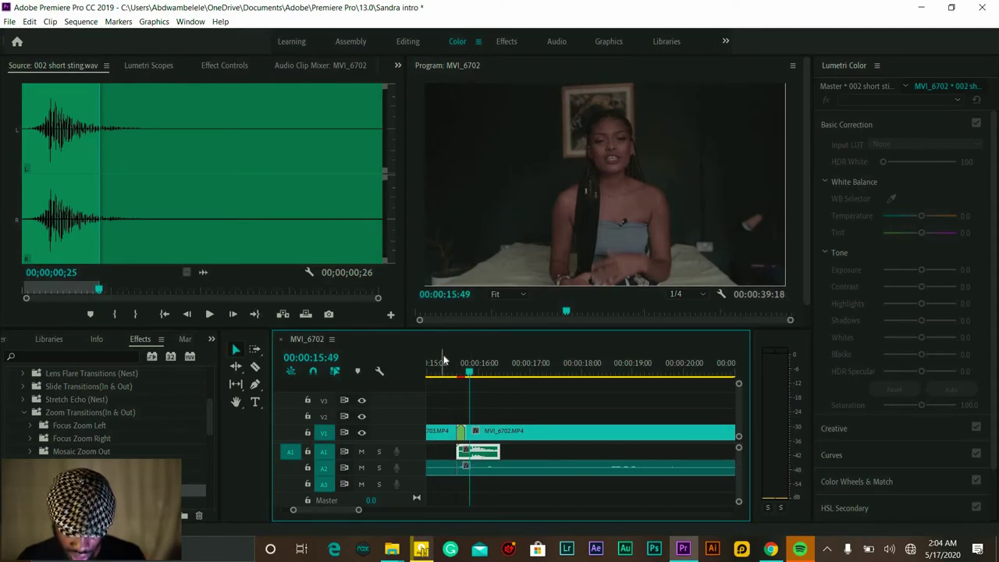
{"action": "key", "text": "space"}
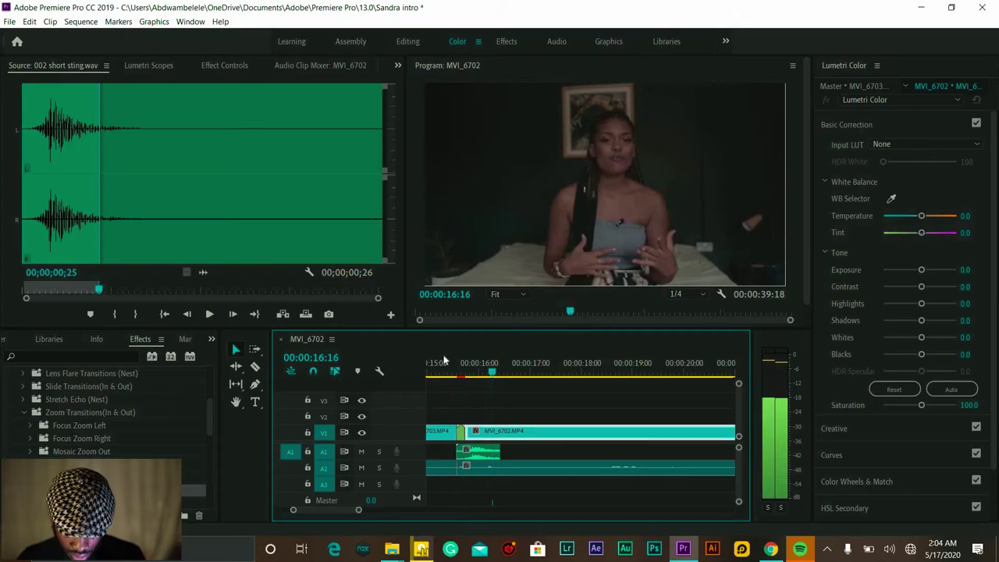
{"action": "key", "text": "space"}
{"action": "key", "text": "space"}
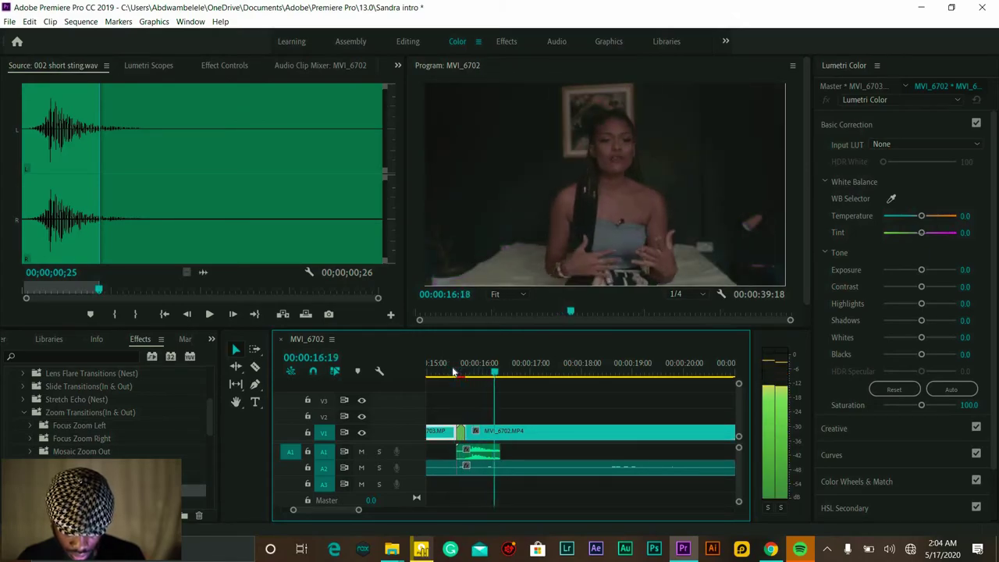
{"action": "key", "text": "space"}
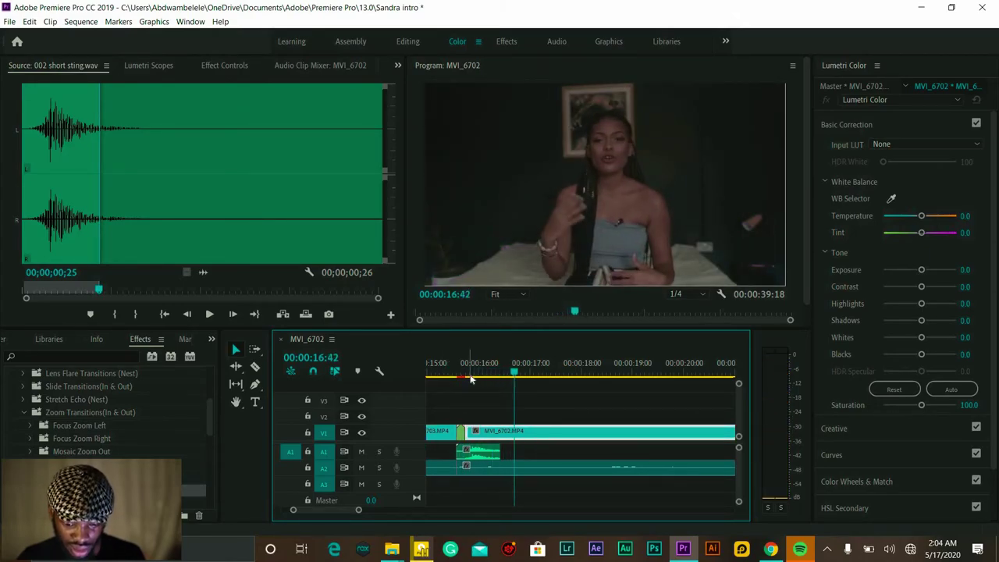
- Keyframe the sting clip's volume level at 0 dB at 00:00:15:47 and at -287.5 dB at 00:00:16:12
{"action": "left_click", "coordinate": [467, 374]}
{"action": "left_click", "coordinate": [486, 457]}
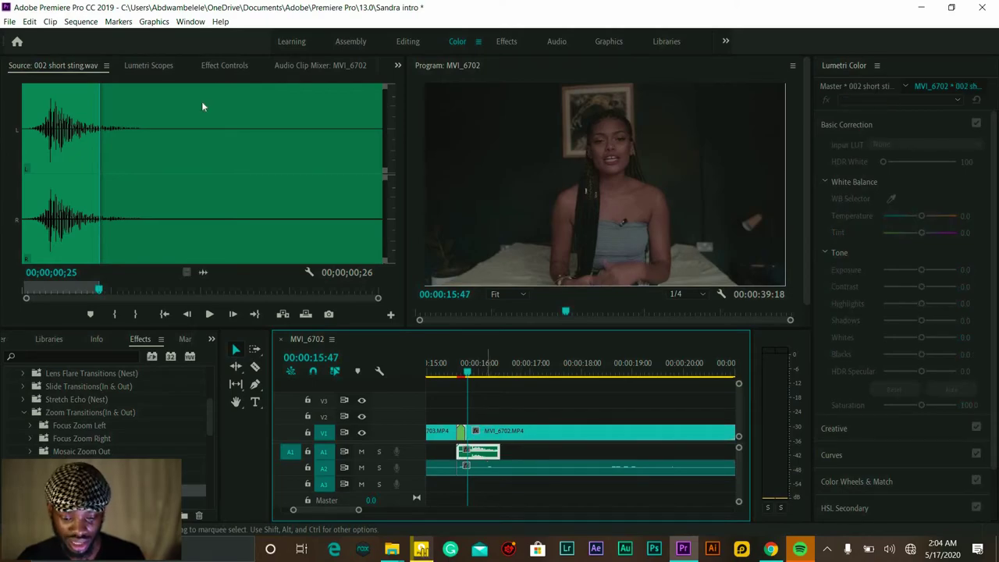
{"action": "left_click", "coordinate": [222, 65]}
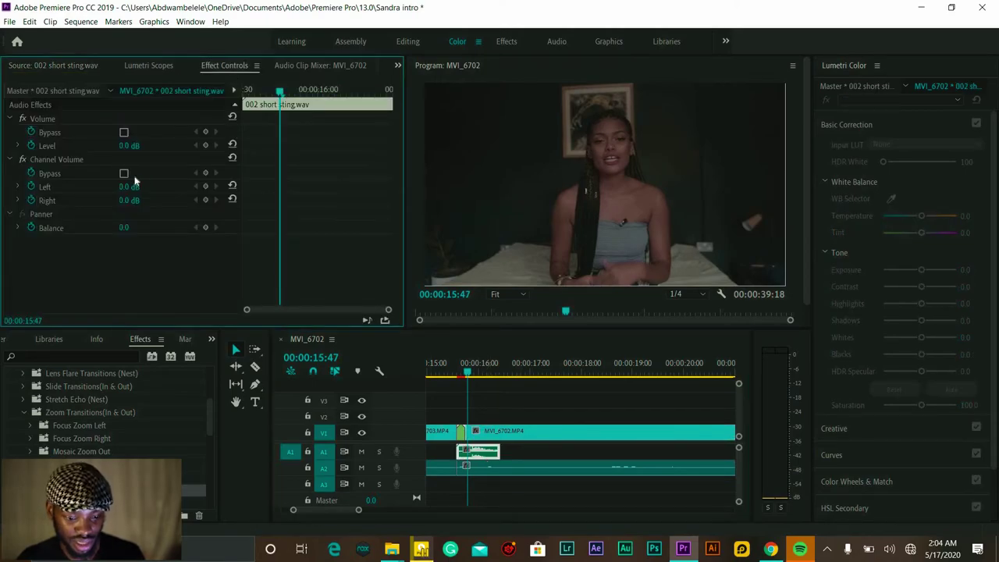
{"action": "left_click", "coordinate": [206, 144]}
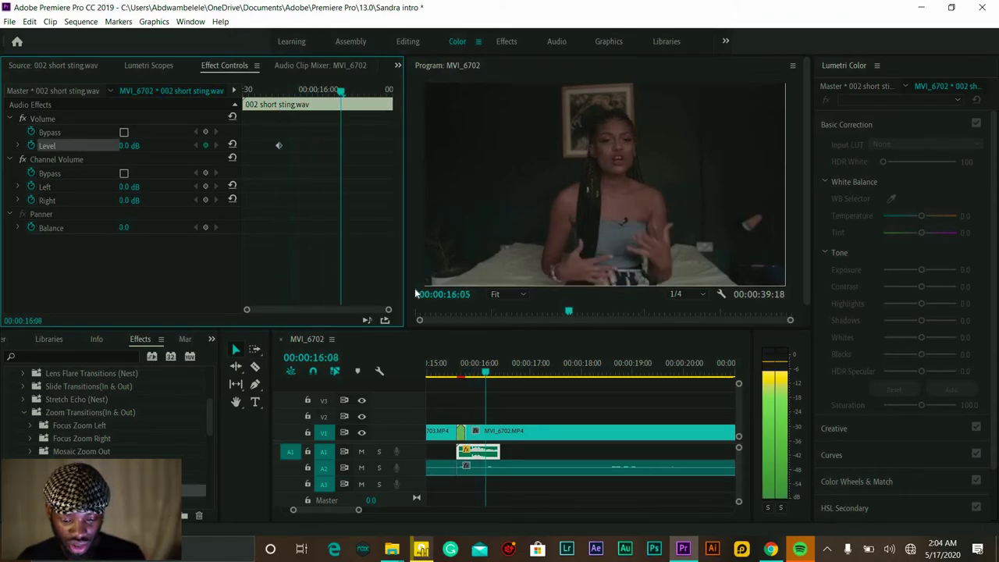
{"action": "left_click_drag", "start_coordinate": [129, 146], "coordinate": [109, 145]}
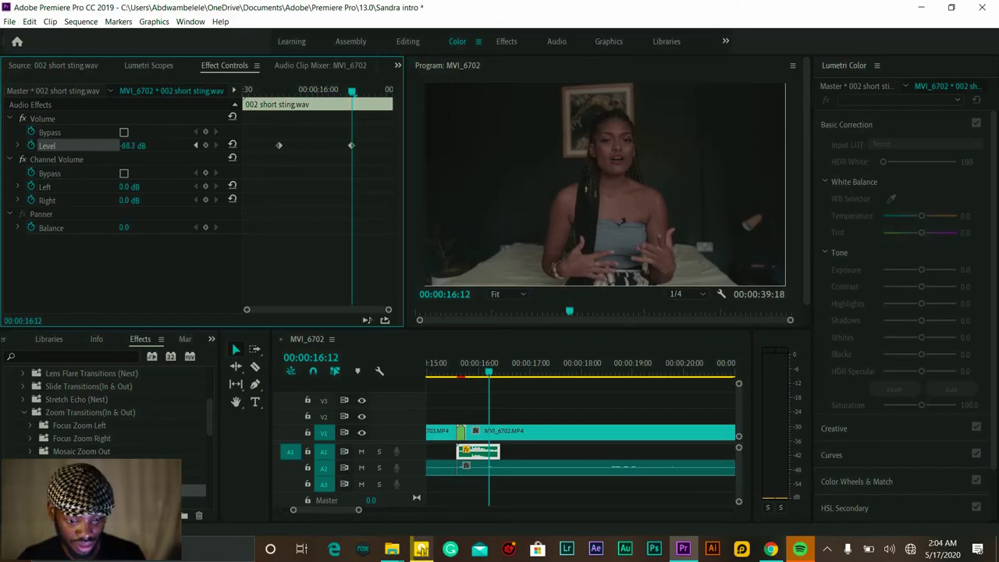
- Apply Ease Out to the sting's second level keyframe and Ease In to its first, and play the transition back
{"action": "right_click", "coordinate": [351, 148]}
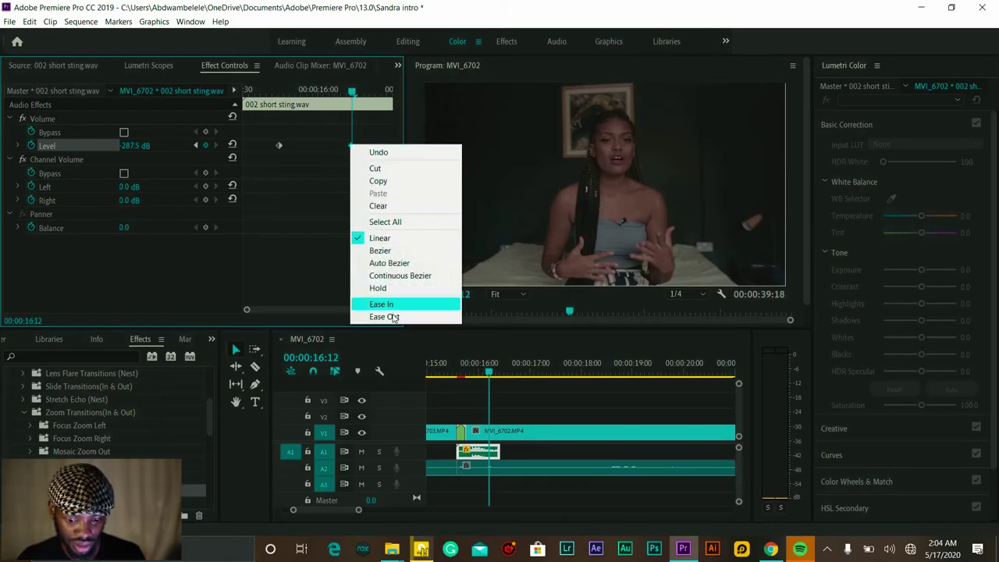
{"action": "key", "text": "Return"}
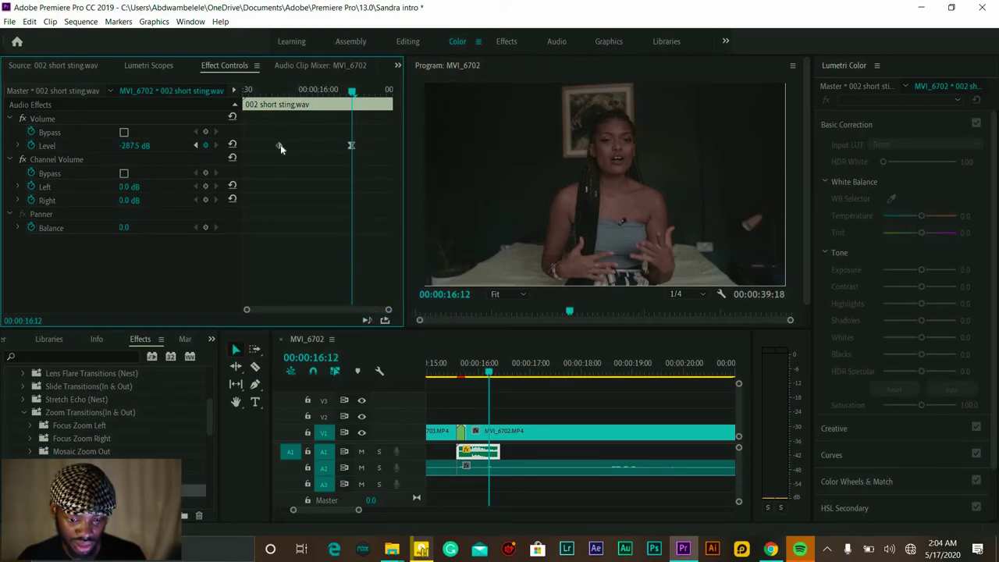
{"action": "right_click", "coordinate": [281, 146]}
{"action": "left_click", "coordinate": [319, 305]}
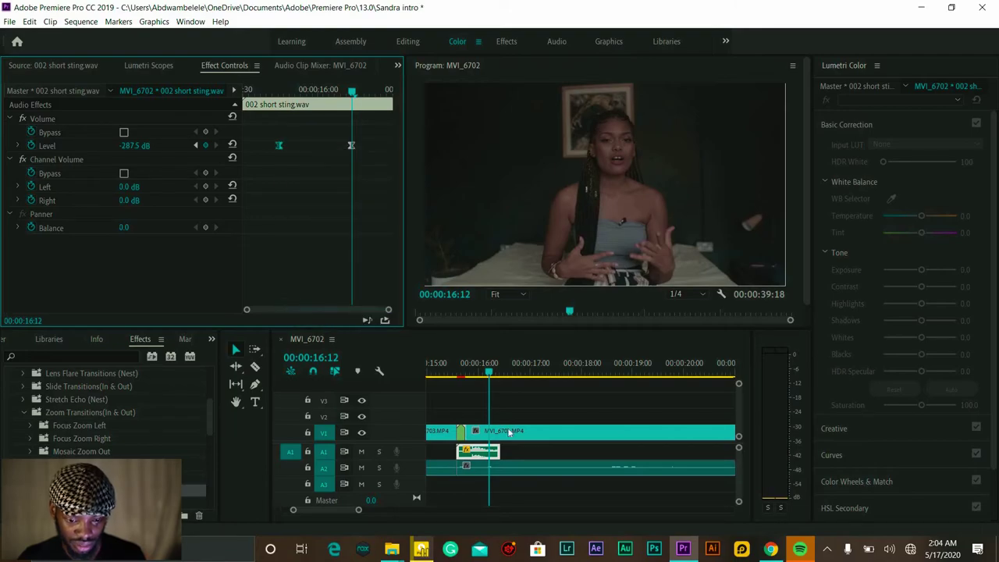
{"action": "left_click", "coordinate": [452, 374]}
{"action": "key", "text": "space"}
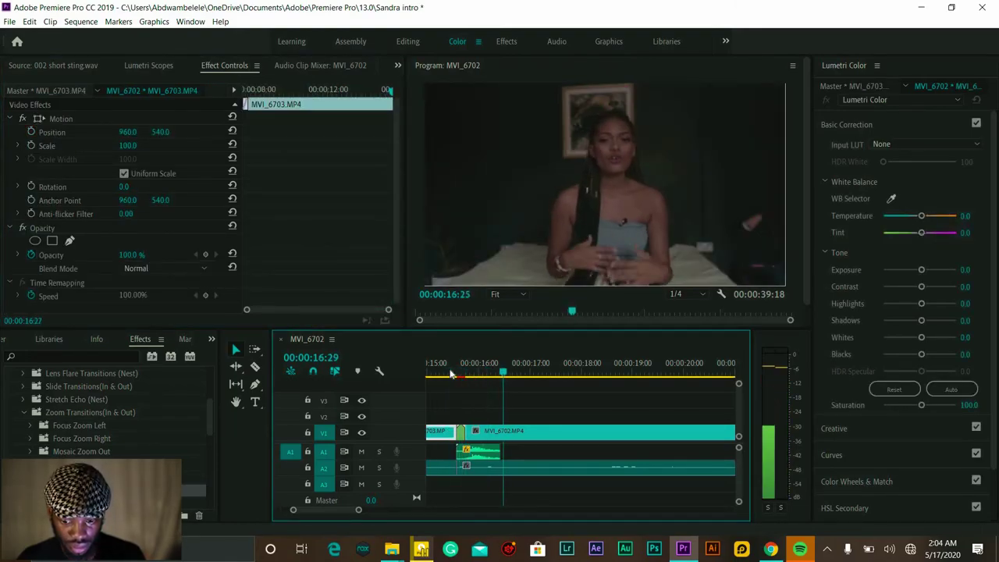
{"action": "key", "text": "space"}
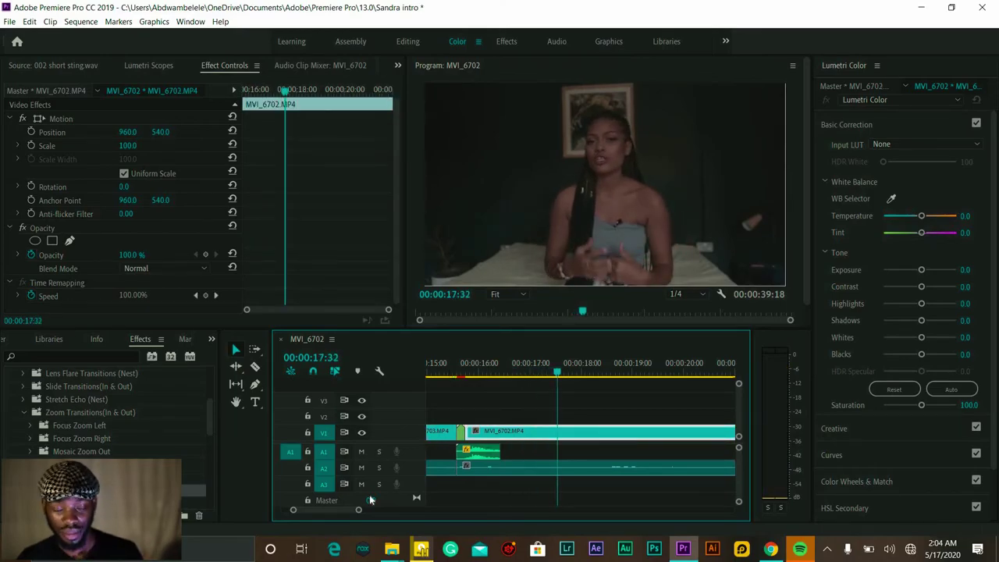
- Trim the 004 simple whoosh, swoosh sound to five frames, place it on A1 at the Film Dissolve, and play it back
{"action": "left_click_drag", "start_coordinate": [394, 514], "coordinate": [431, 517]}
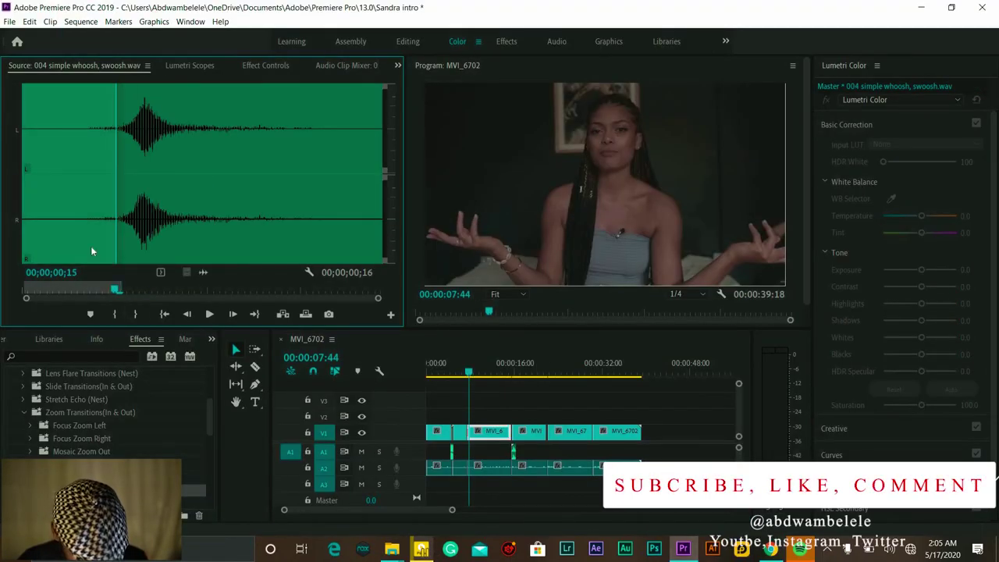
{"action": "left_click_drag", "start_coordinate": [451, 510], "coordinate": [339, 511]}
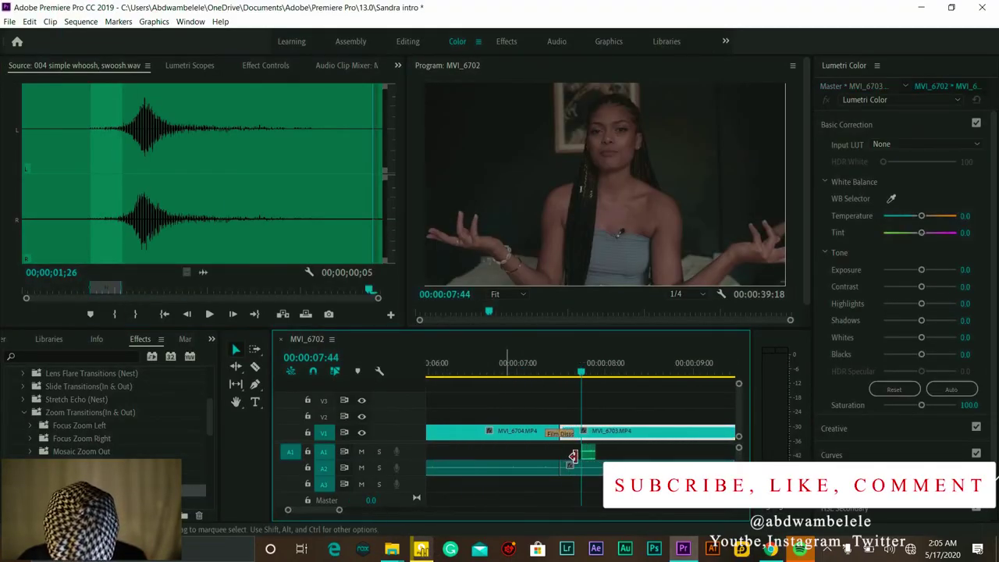
{"action": "key", "text": "space"}
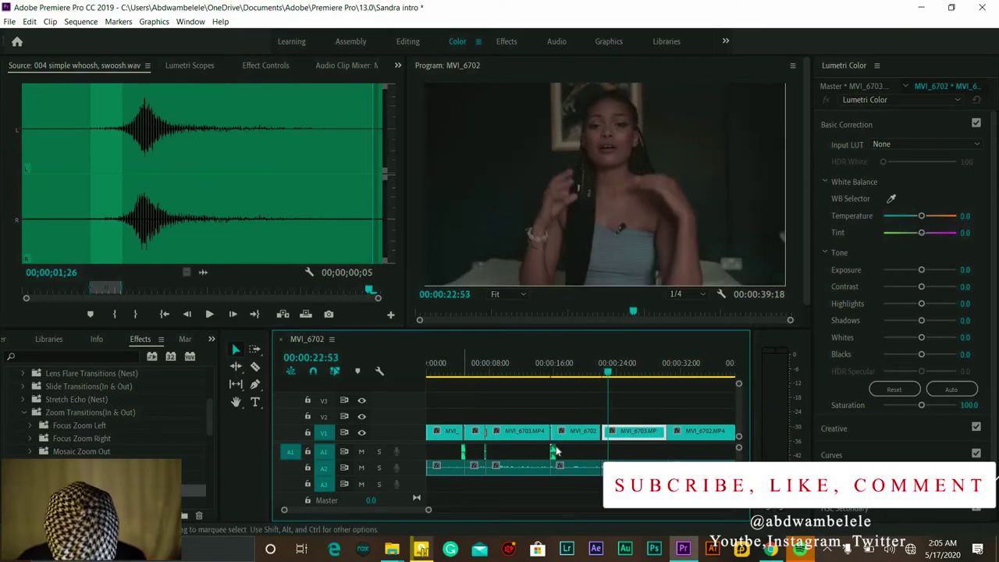
- Place the 005 simple swoosh sound, marked out at 00;00;00;16, on A1 over the transition near 00:00:22:00 and play it back
{"action": "left_click_drag", "start_coordinate": [556, 453], "coordinate": [537, 458]}
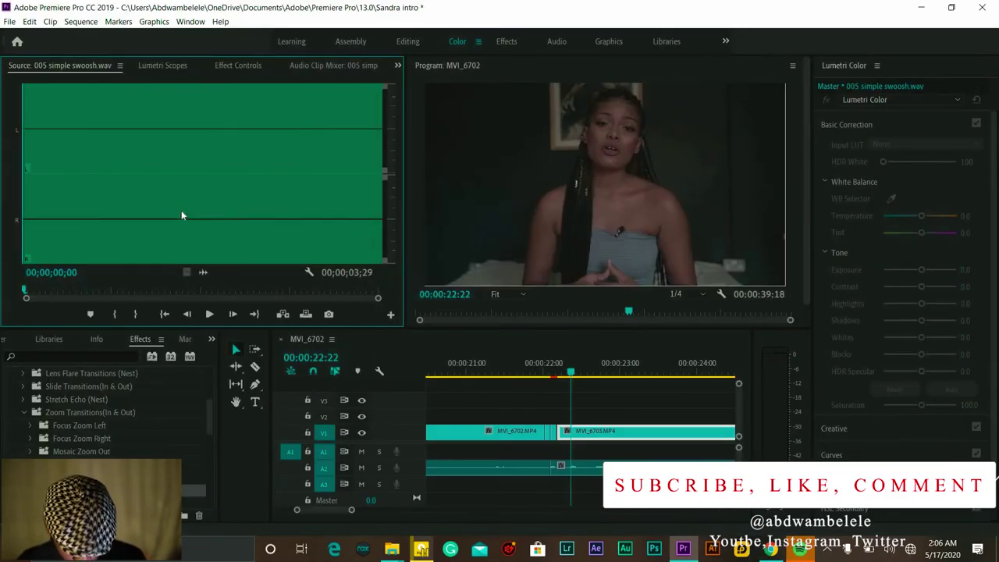
{"action": "left_click_drag", "start_coordinate": [181, 210], "coordinate": [533, 455]}
{"action": "left_click", "coordinate": [513, 367]}
{"action": "key", "text": "space"}
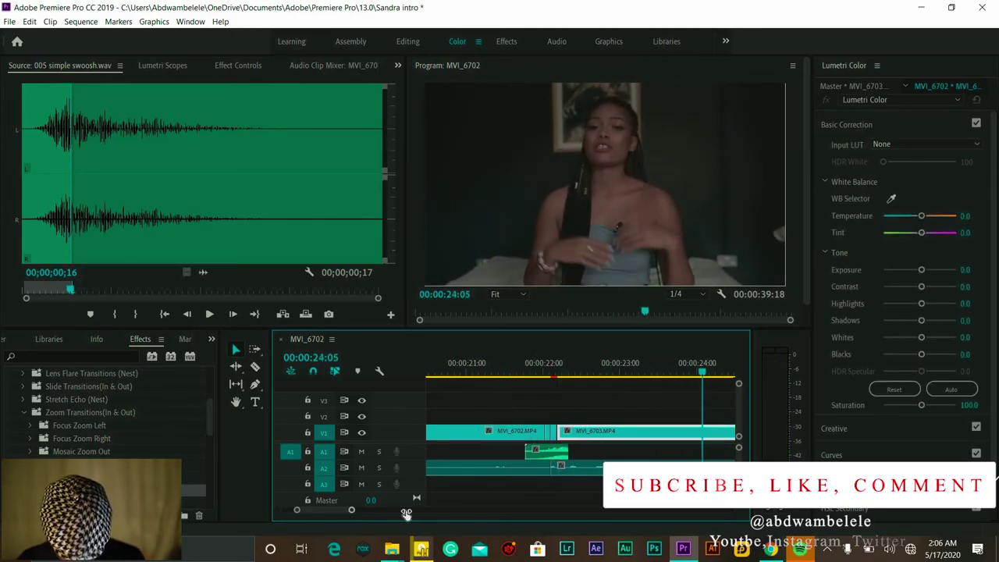
- Save the project and return the playhead to the start of the sequence with all clips in view
{"action": "key", "text": "ctrl+s"}
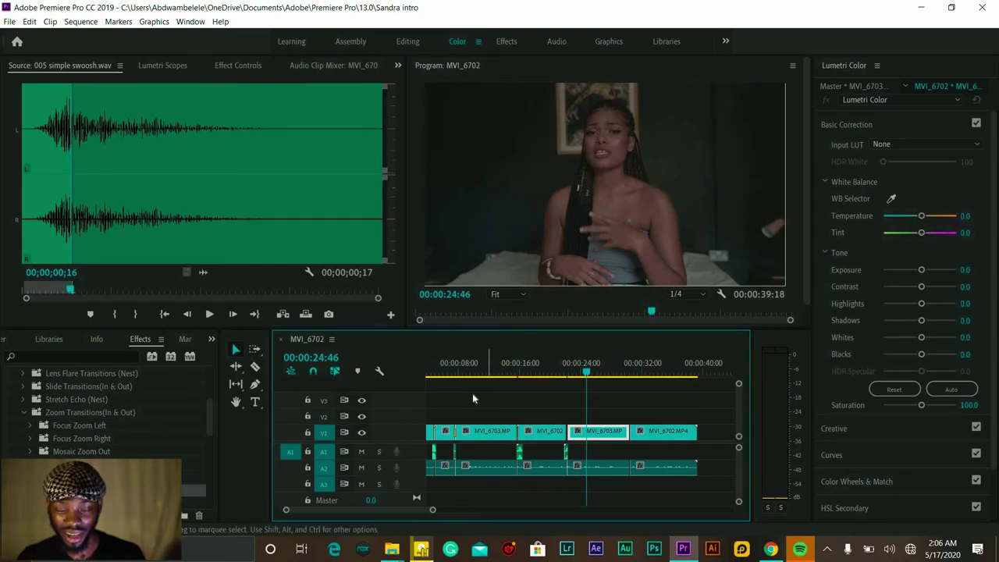
{"action": "left_click_drag", "start_coordinate": [466, 367], "coordinate": [426, 367]}
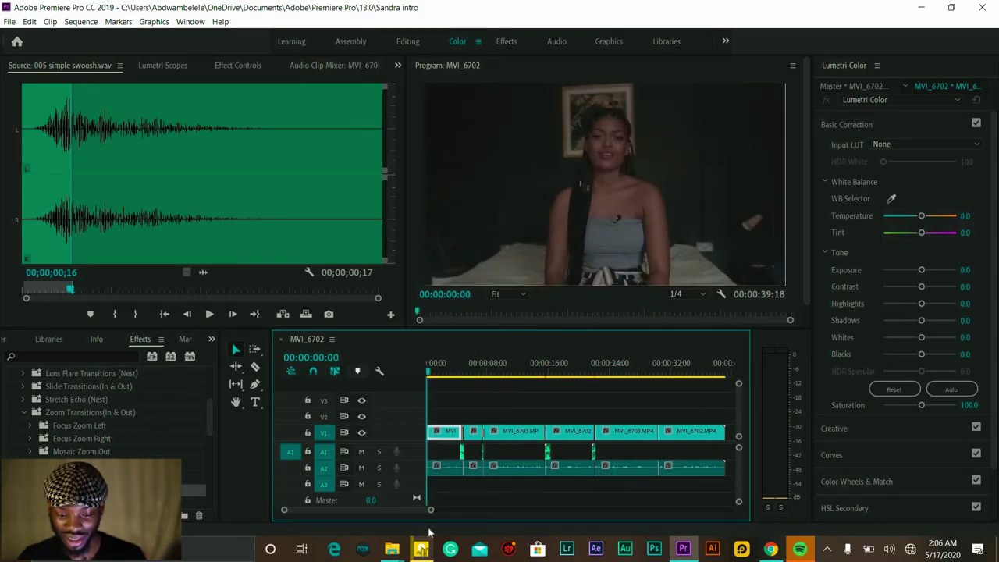
{"action": "left_click_drag", "start_coordinate": [428, 515], "coordinate": [459, 517]}
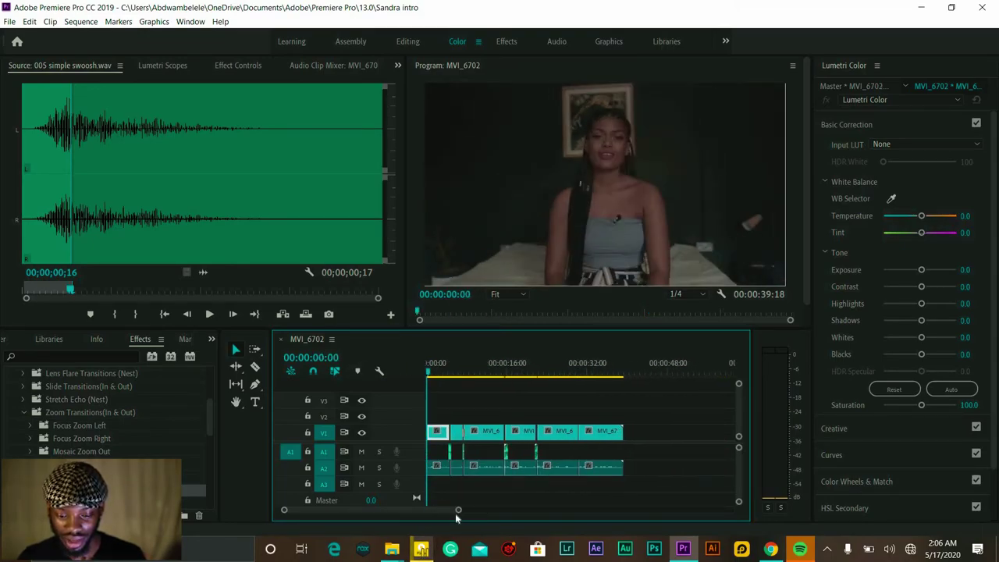